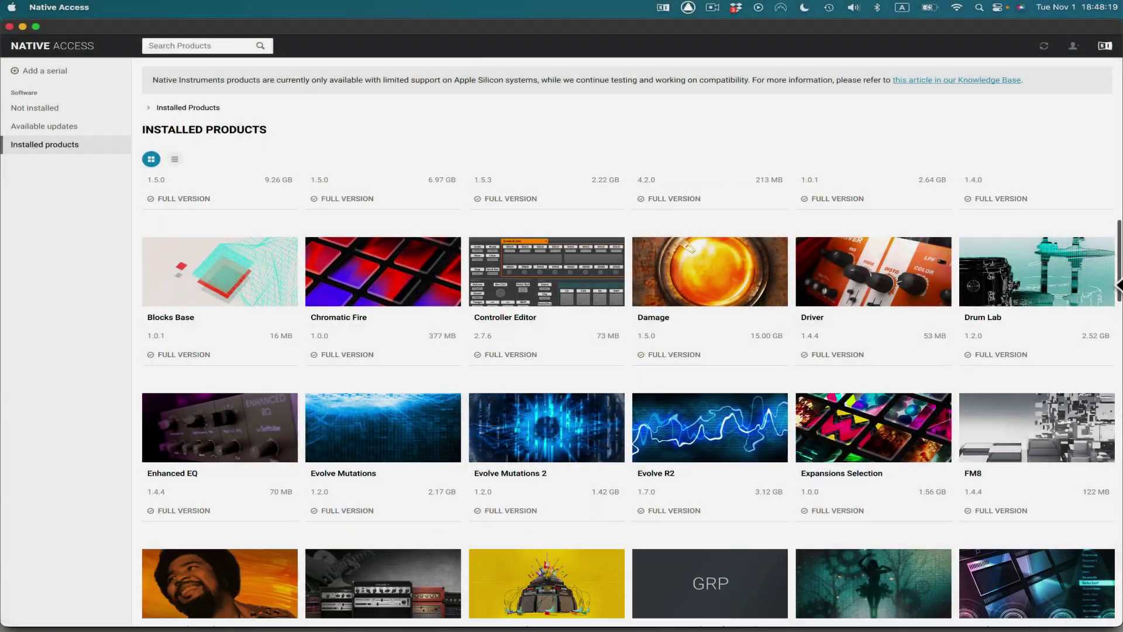
Step: Scroll the Installed products list and open the Maschine 2 details panel
scroll(1119, 286, down, 10)
scroll(1118, 362, up, 3)
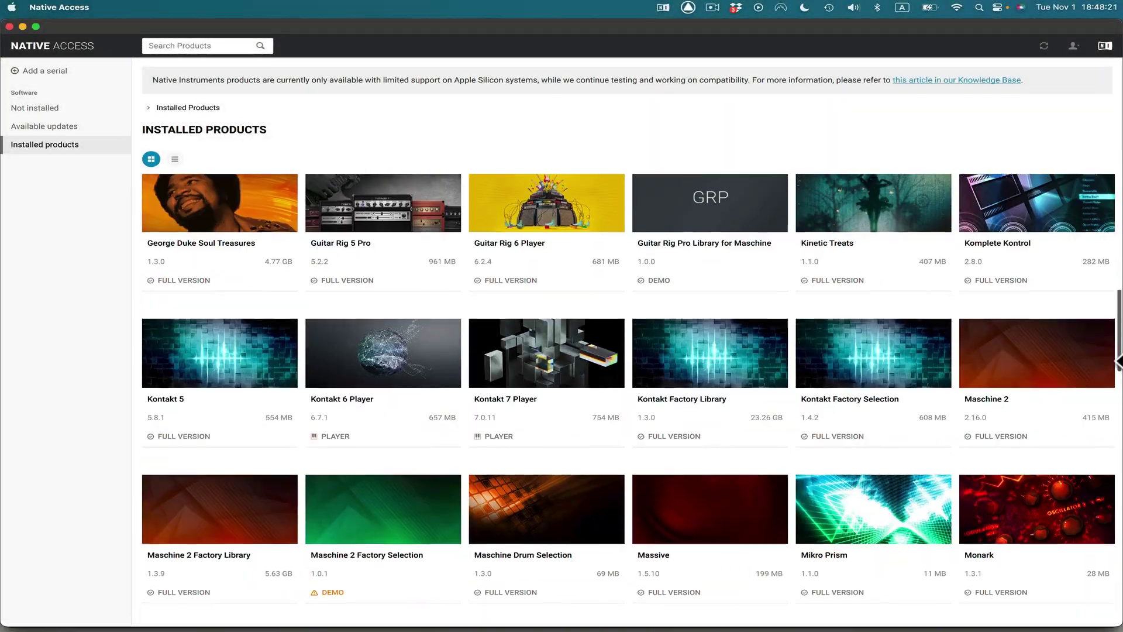
scroll(1118, 362, down, 2)
click(1047, 255)
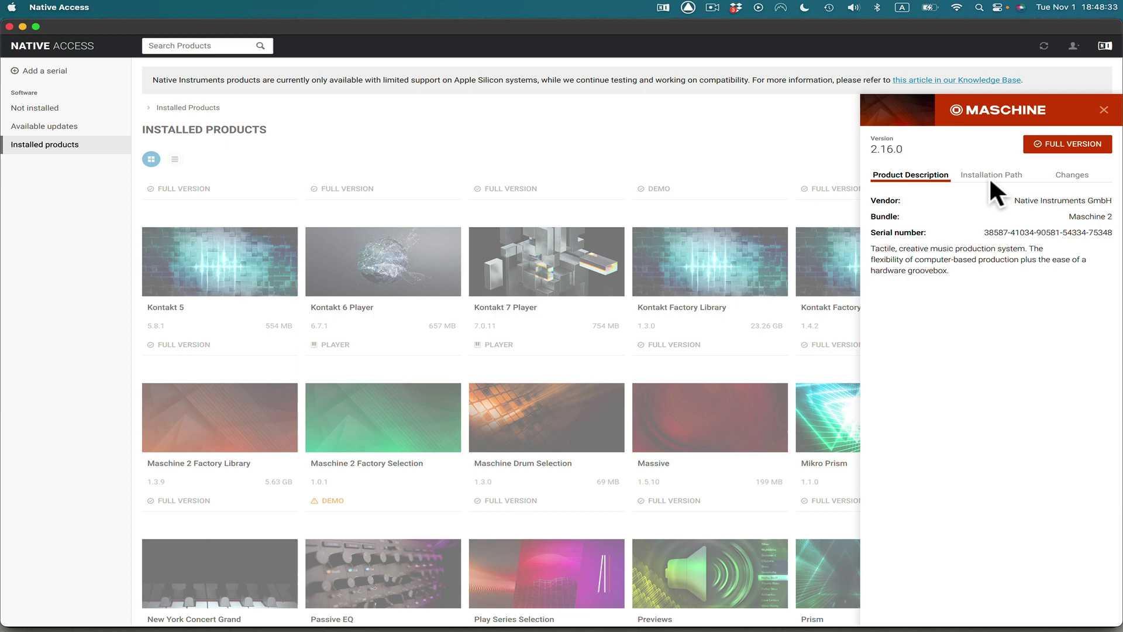
Step: Show Maschine 2's Changes history, with 2.16.0 adding Apple Silicon support and VST3 hosting
click(1068, 178)
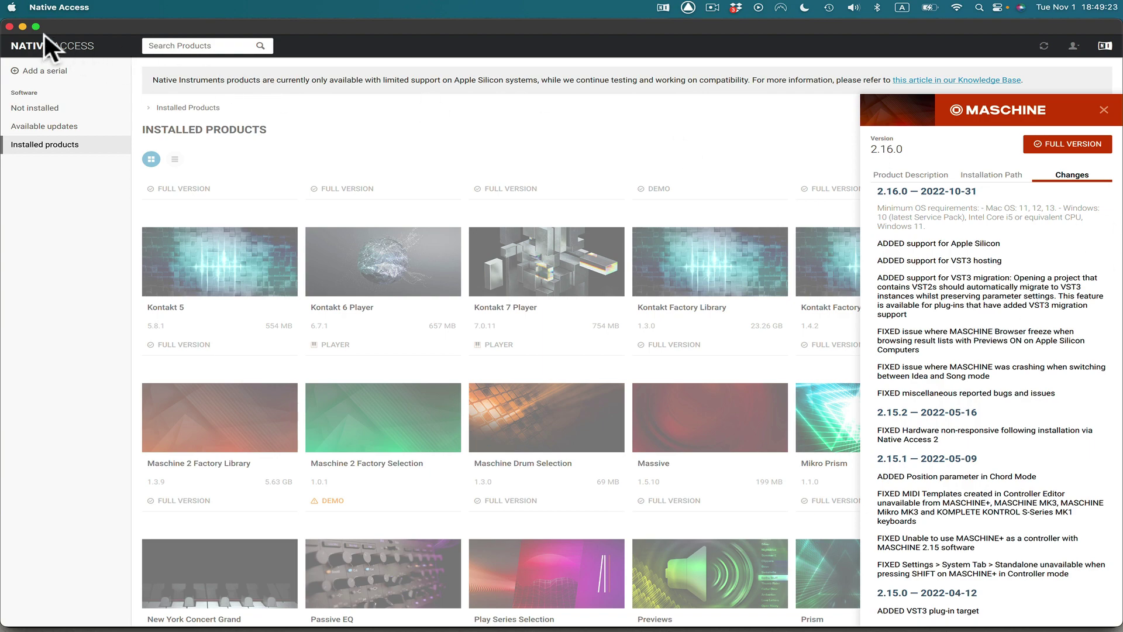
Step: Minimize Native Access and load the Da Yum Yum project from Maschine 2's All Projects list
click(23, 26)
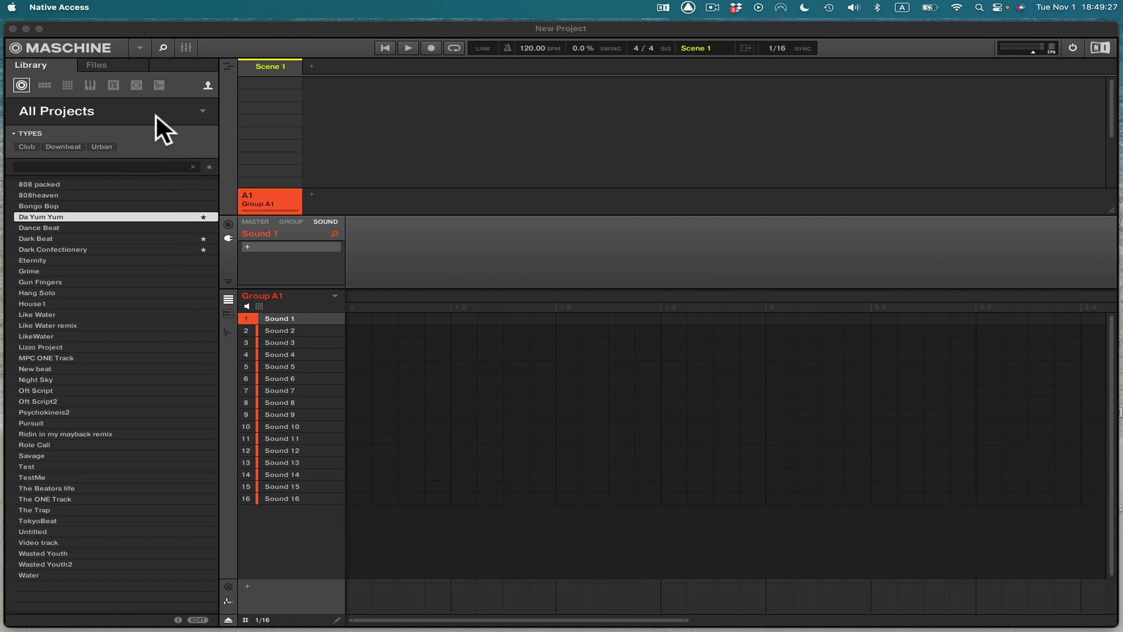
double_click(34, 217)
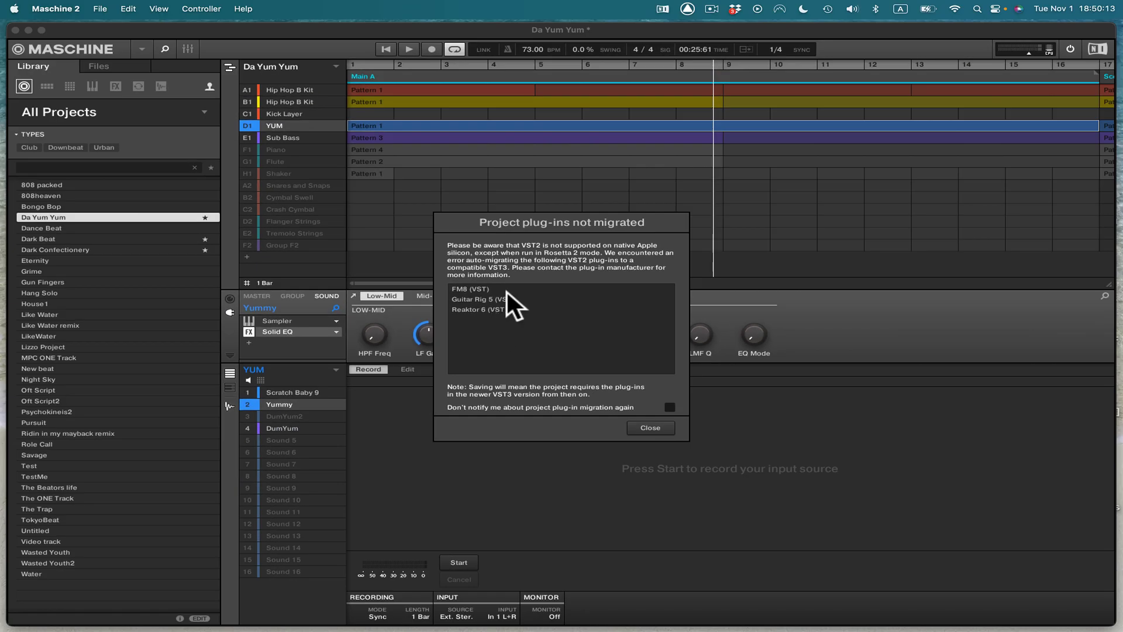
Step: Close the 'Project plug-ins not migrated' warning and hide Maschine 2
click(647, 426)
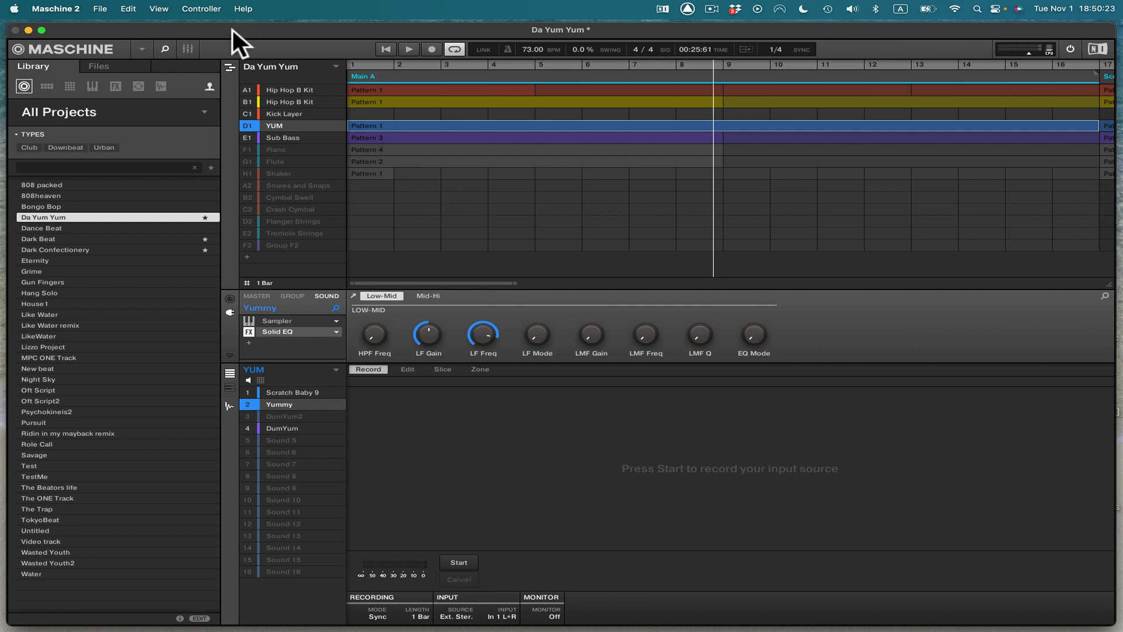
key(super+h)
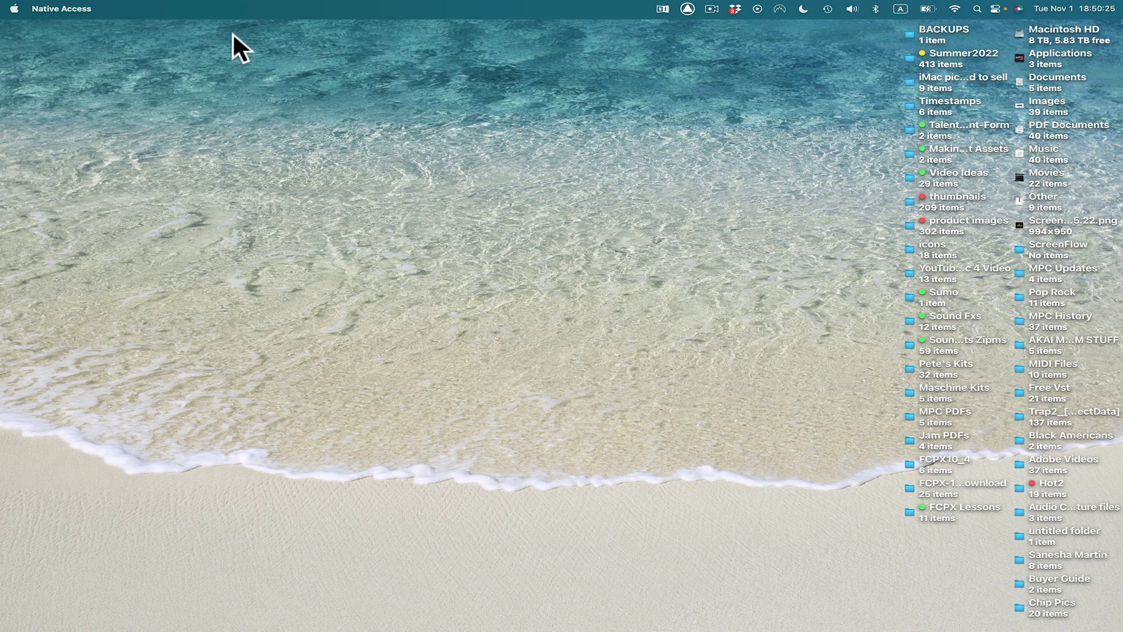
mouse_move(839, 627)
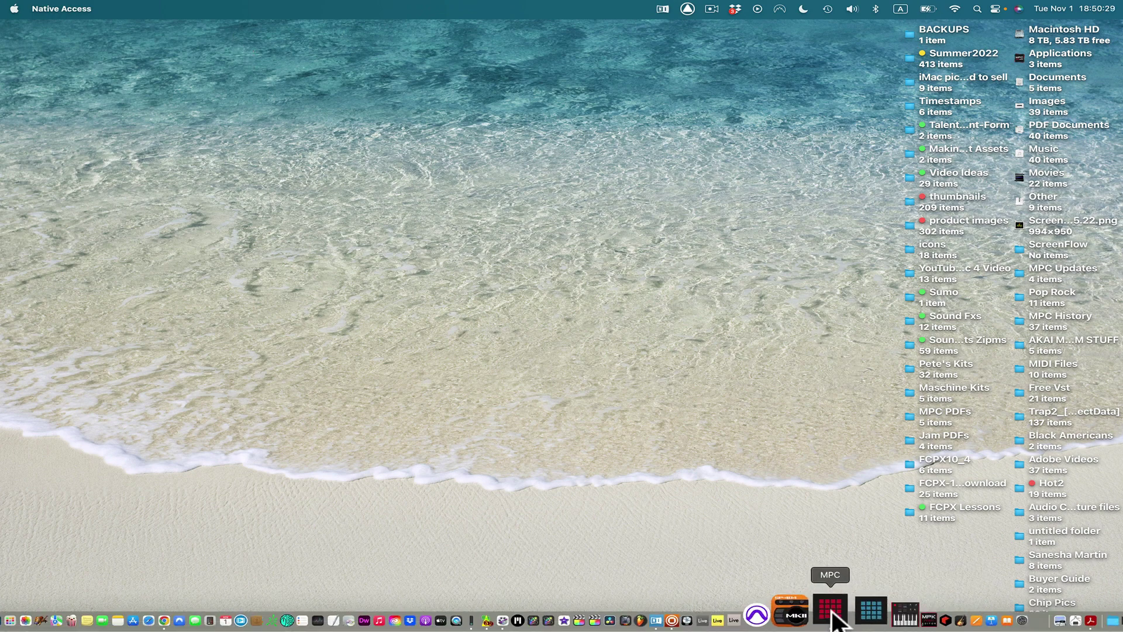
Step: In MPC, open an empty insert slot's effect browser, uncheck Sort by Type and browse the flat list
click(831, 611)
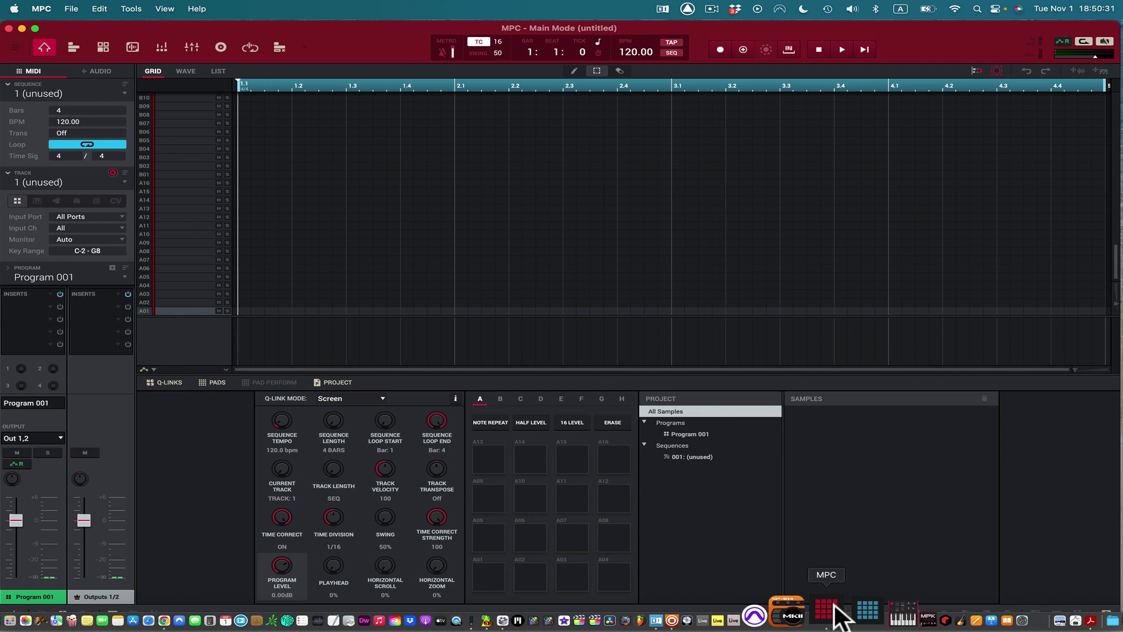
click(120, 306)
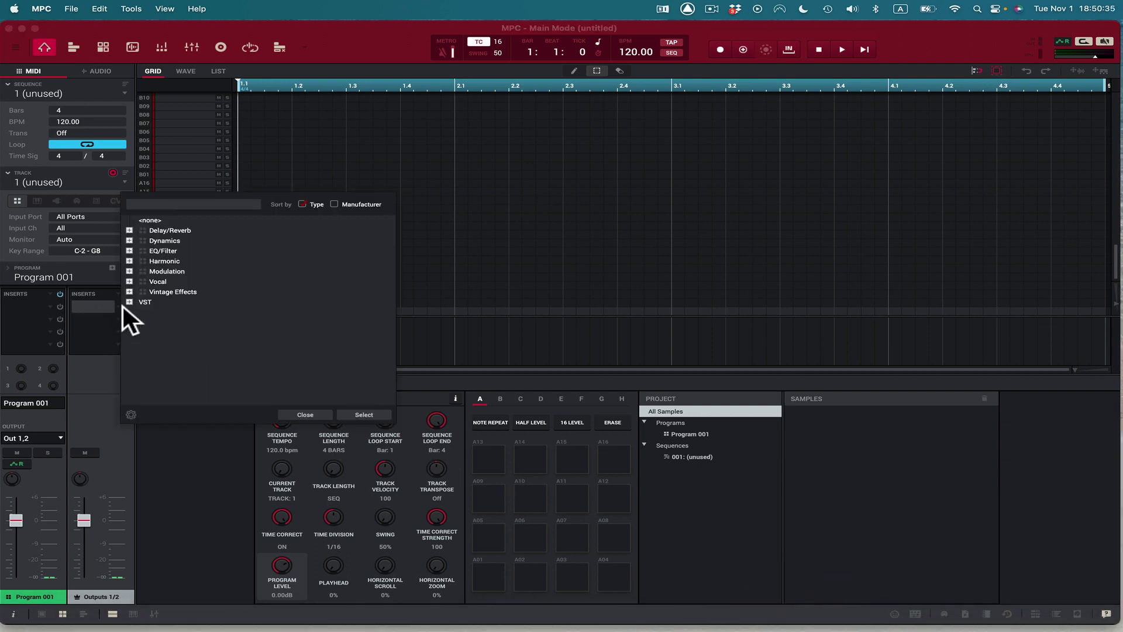
click(301, 203)
scroll(290, 290, down, 15)
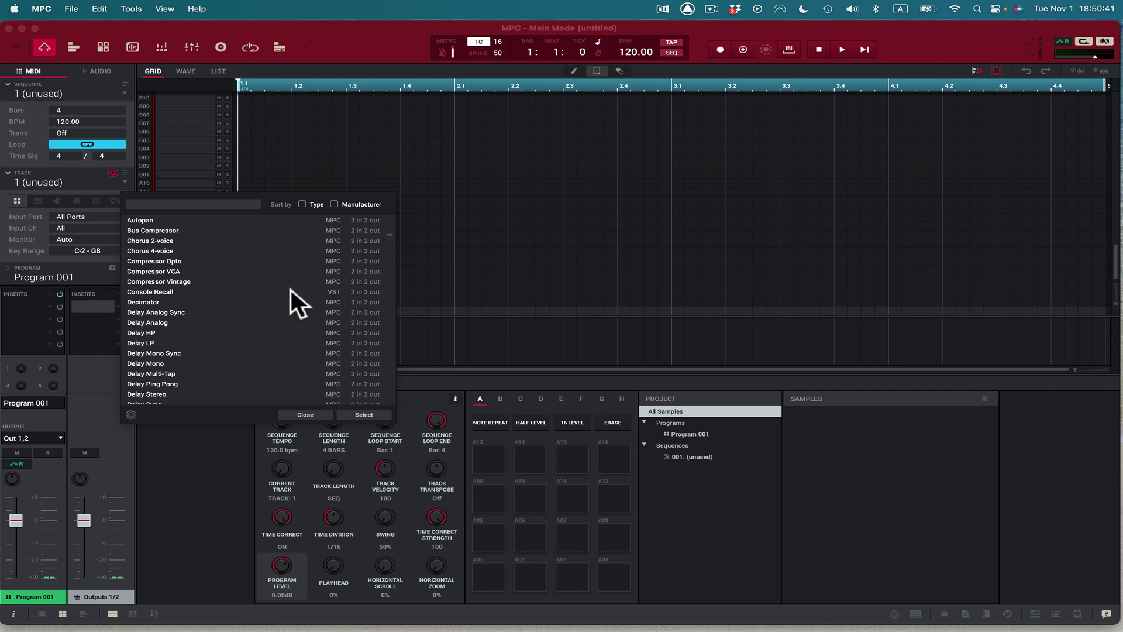
scroll(290, 290, down, 1)
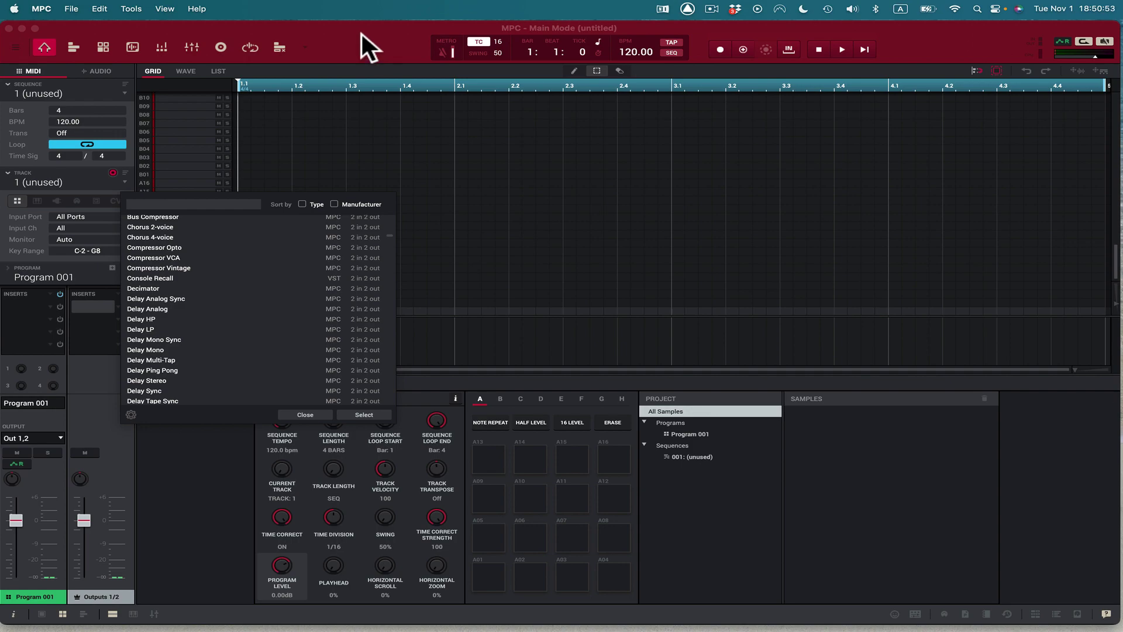
Step: Hide MPC and navigate Macintosh HD to Library > Audio > Plug-Ins > VST3 in Finder
key(super+h)
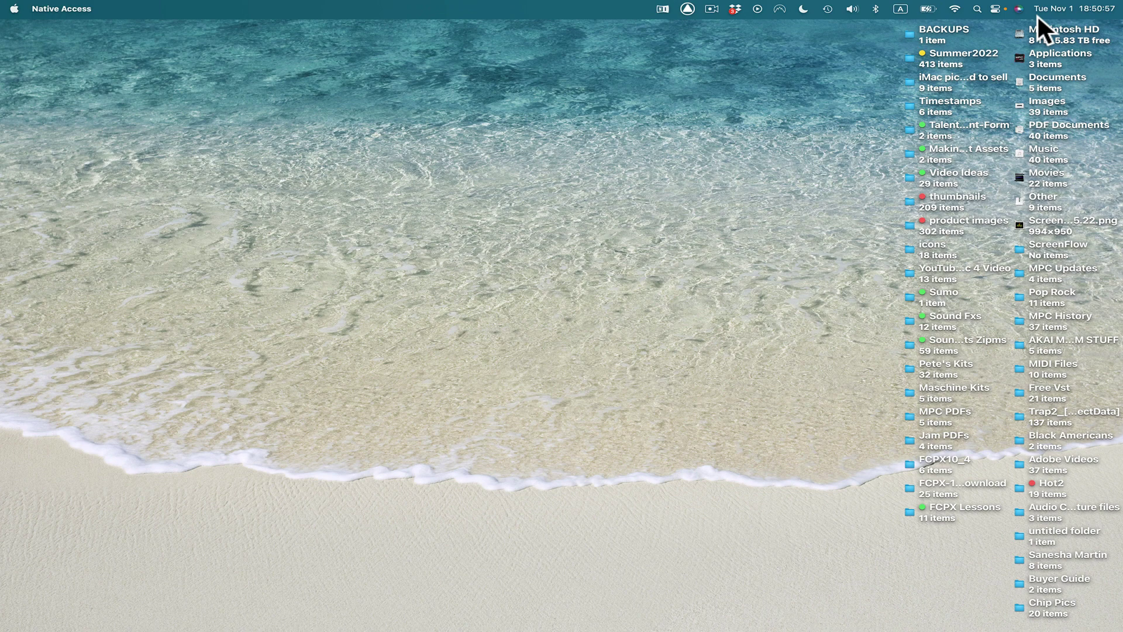
double_click(1017, 32)
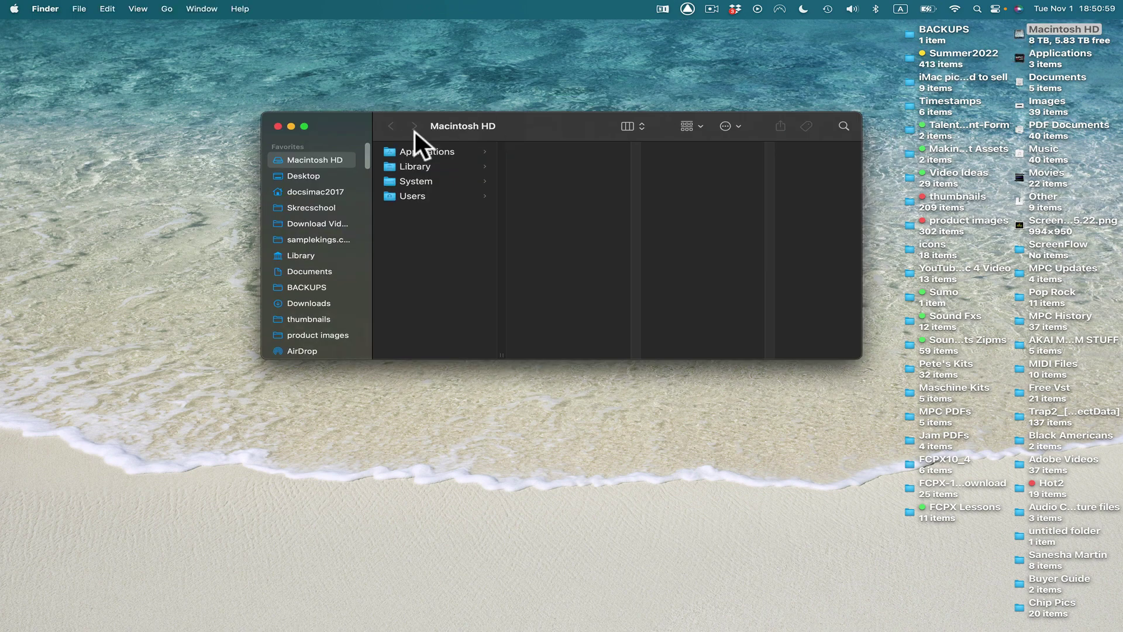
click(303, 255)
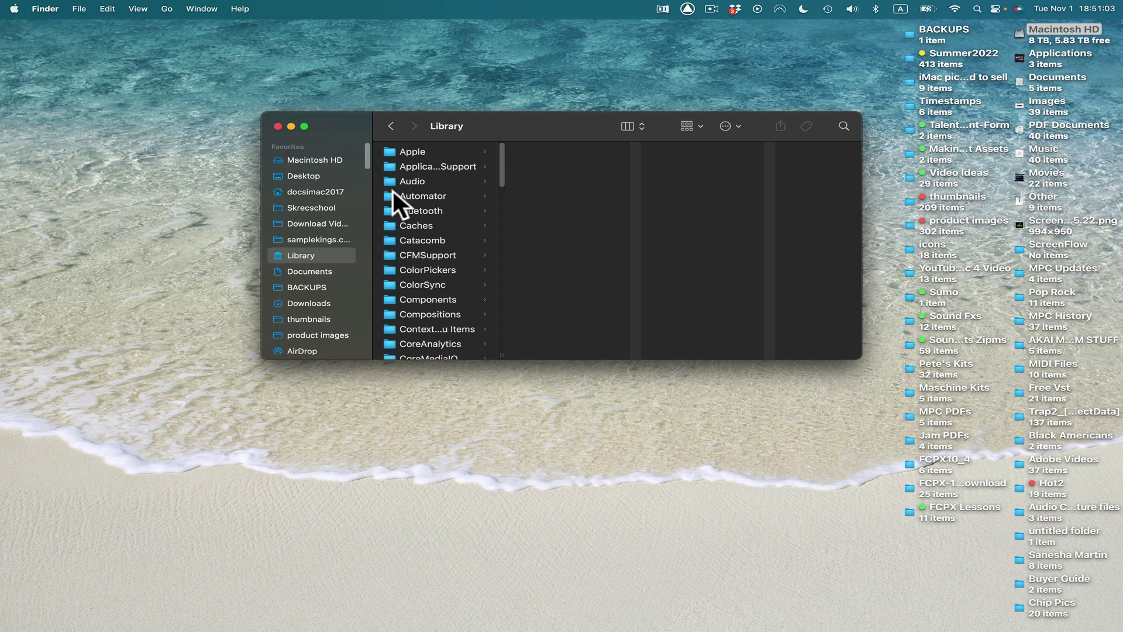
click(413, 183)
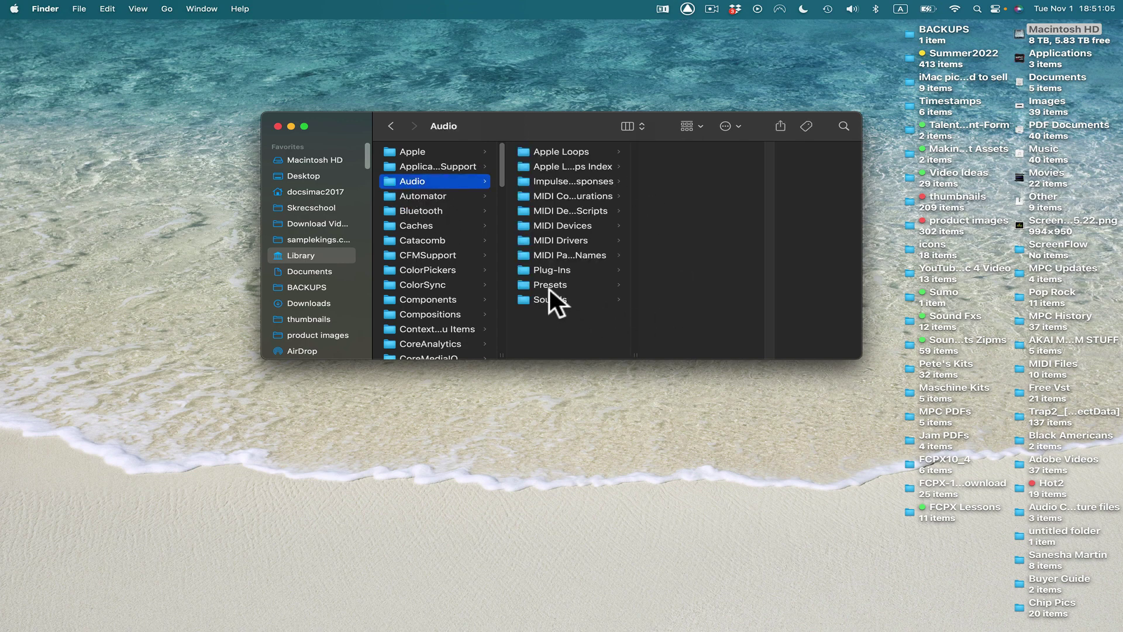
click(556, 270)
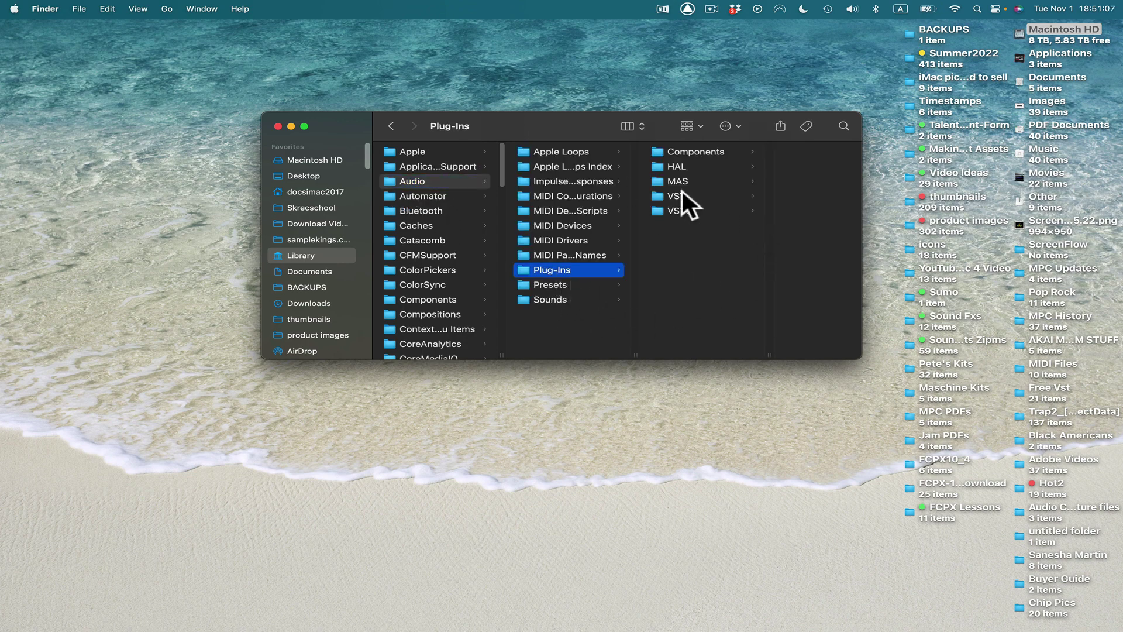
click(662, 209)
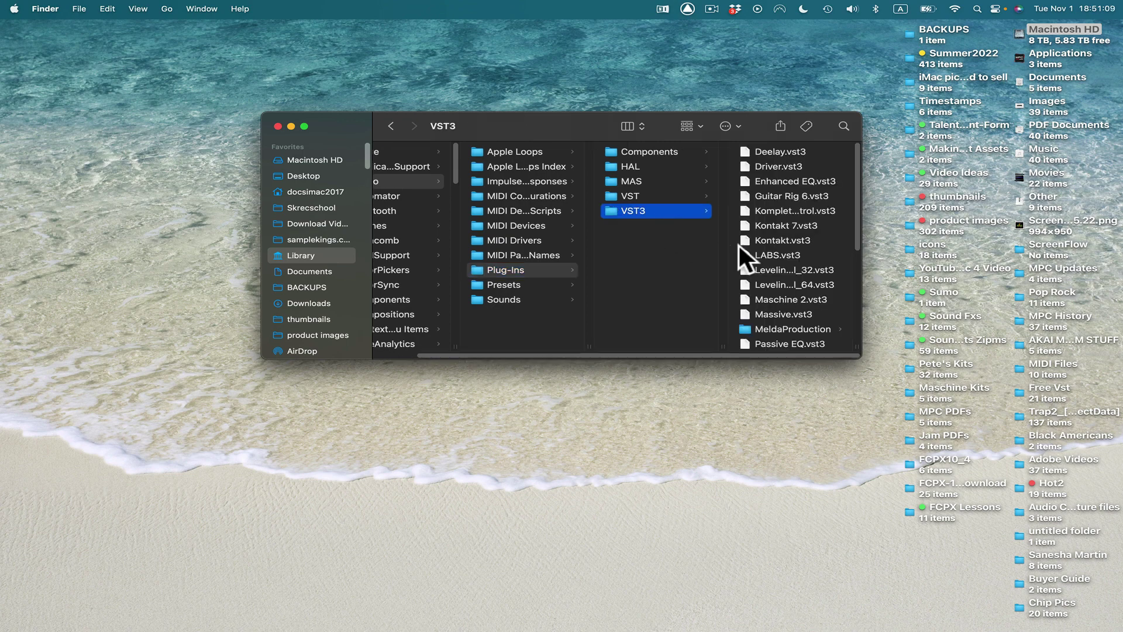
Step: Select Deelay.vst3 to preview it and enlarge the Finder window
click(760, 150)
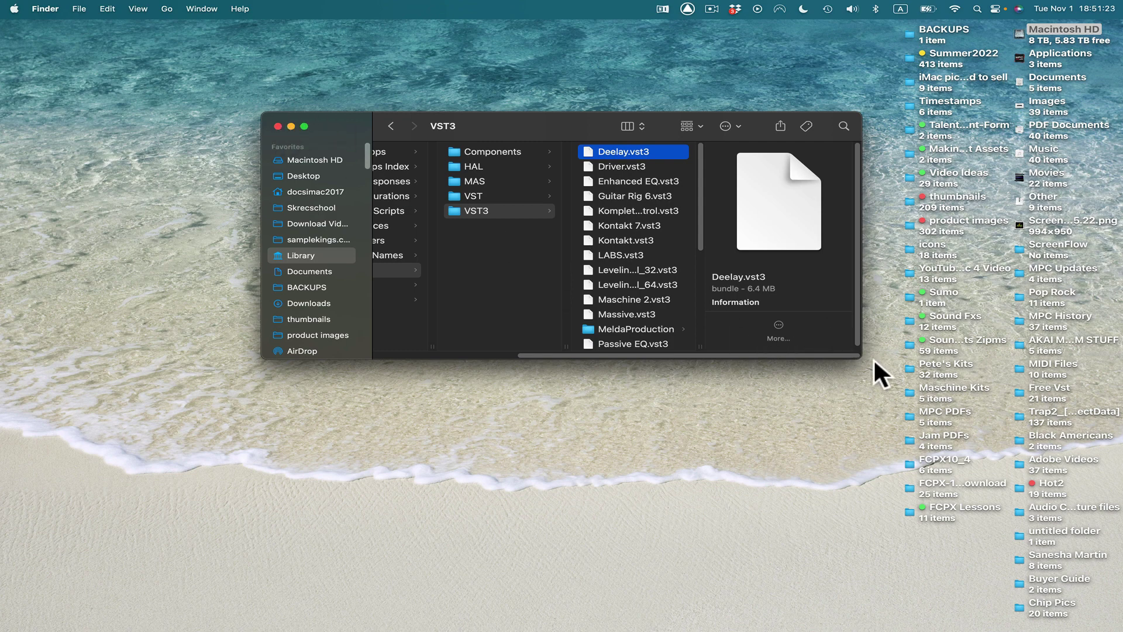
drag(861, 358, 946, 460)
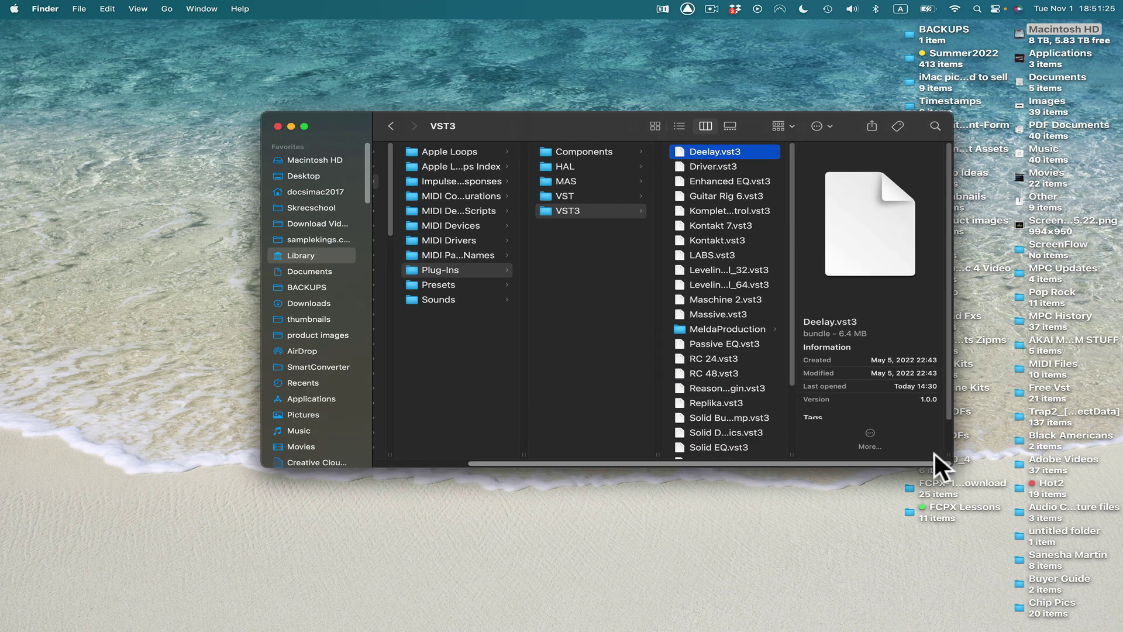
mouse_move(534, 627)
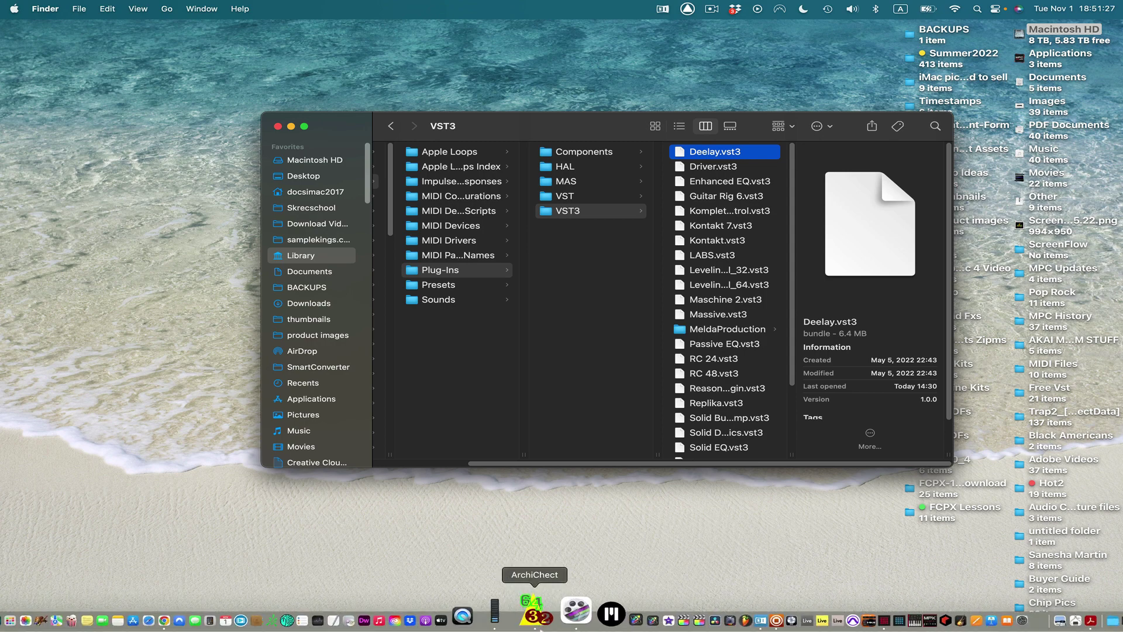
Step: Open Deelay.vst3 from the VST3 folder in ArchiChect, showing Apple Silicon and 64-bit Intel support
click(541, 619)
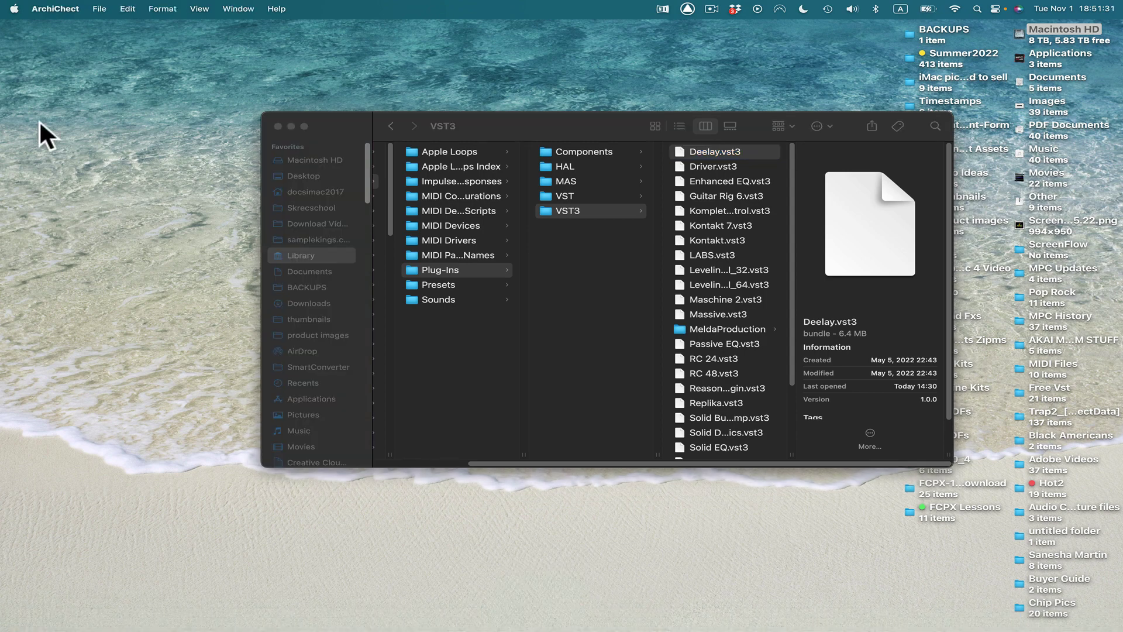
click(97, 6)
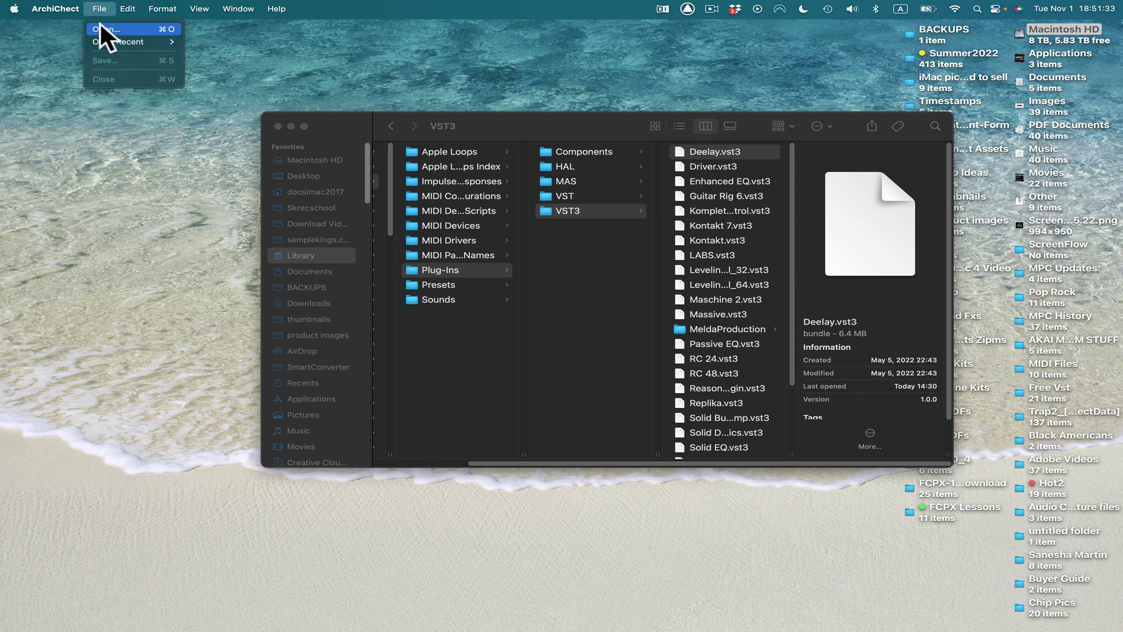
click(100, 25)
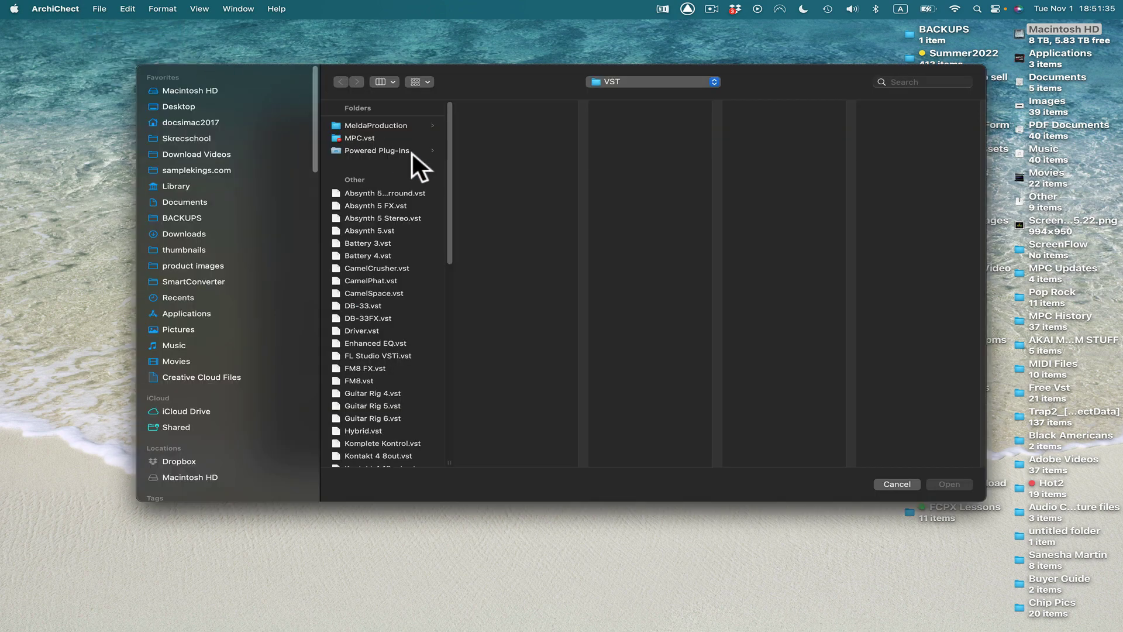
click(717, 83)
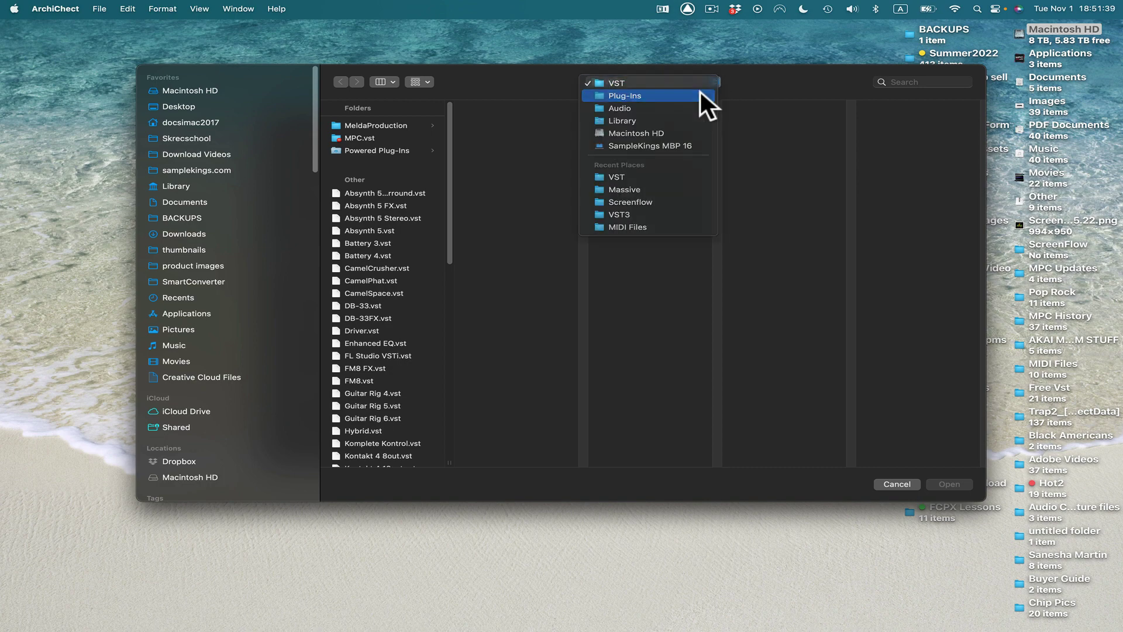
click(700, 96)
click(716, 82)
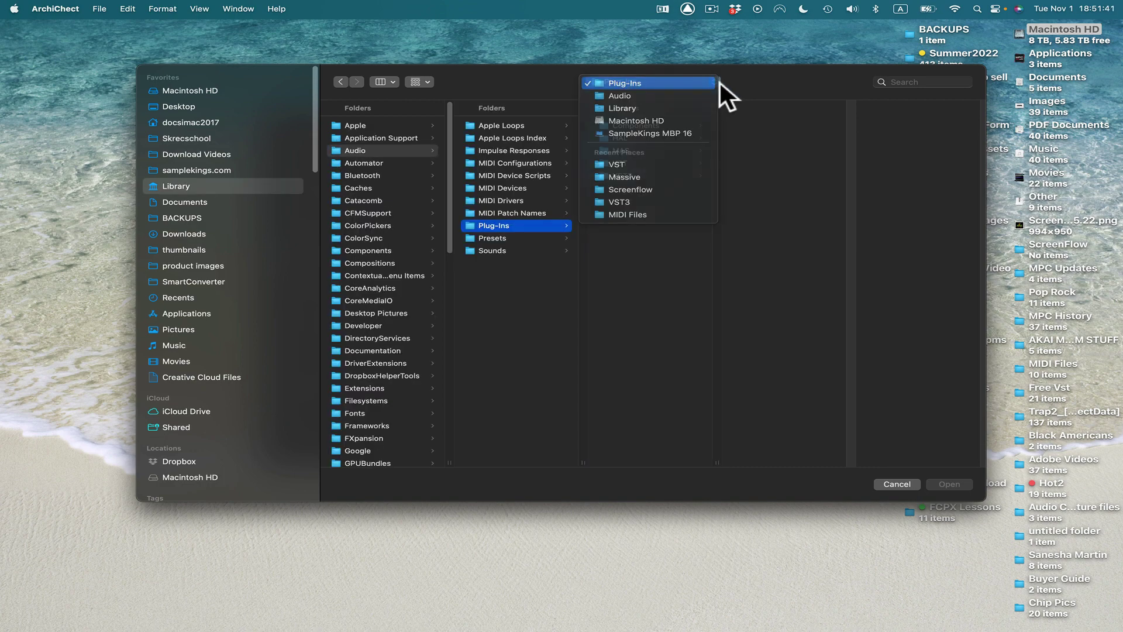
click(673, 156)
click(612, 176)
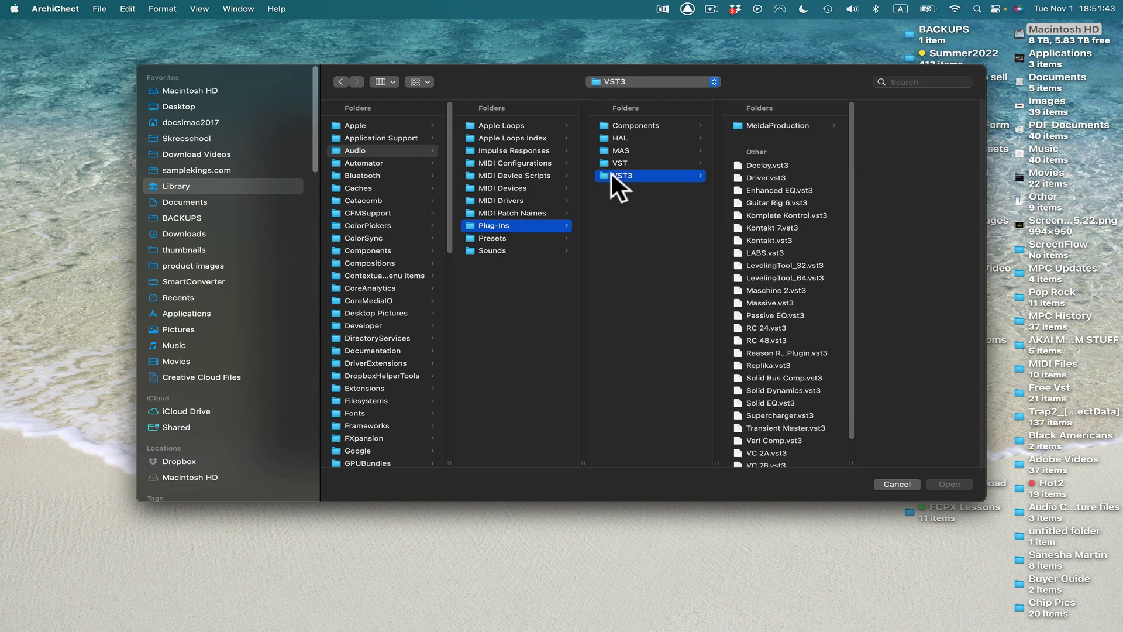
click(772, 162)
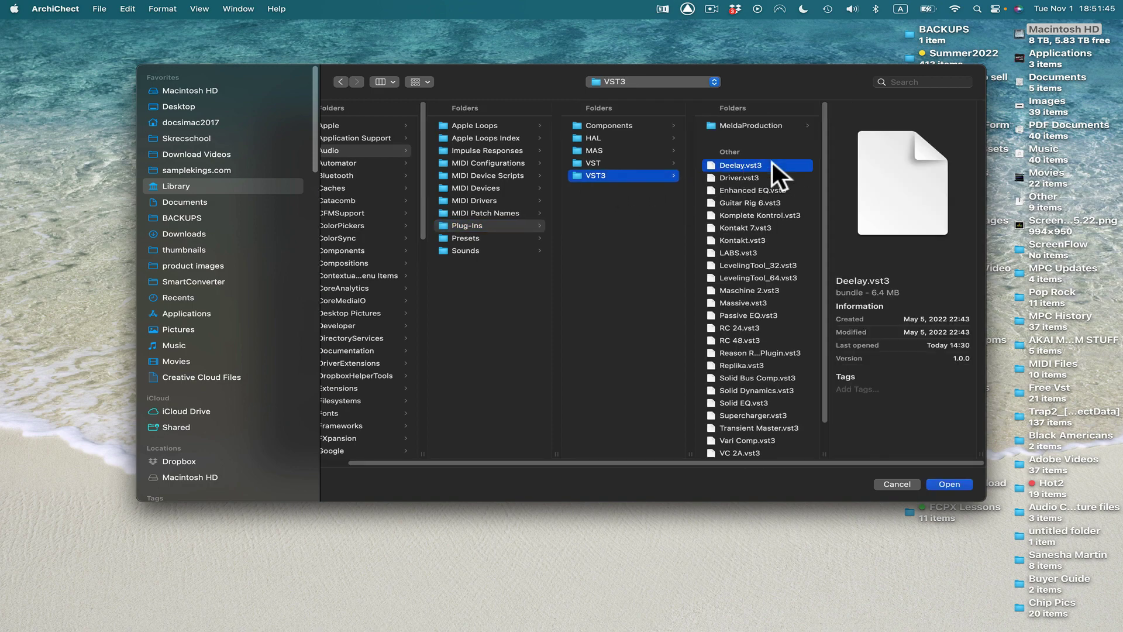
double_click(715, 164)
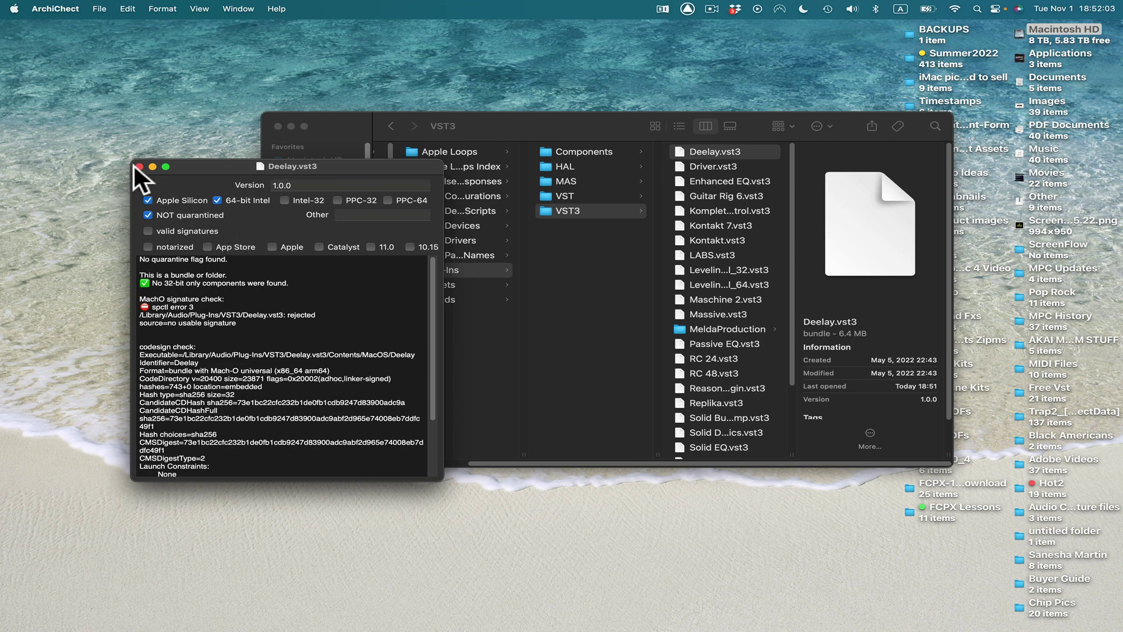
Step: Switch back to MPC and scroll its insert effect plug-in list
key(super+Tab)
key(super+Tab)
key(super+Tab)
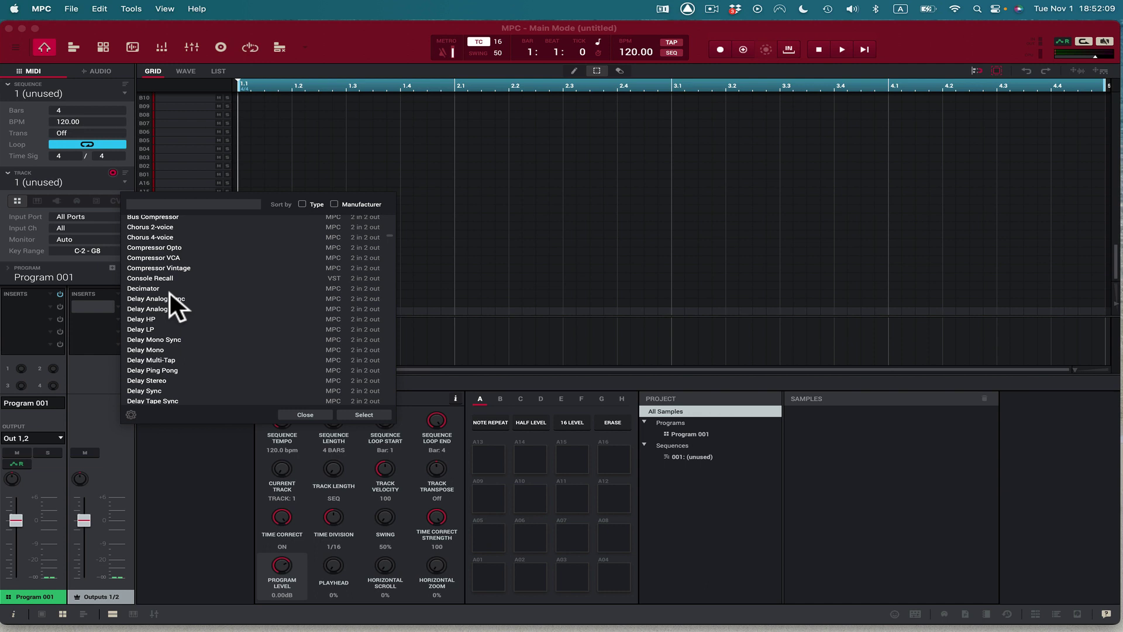
scroll(169, 293, down, 1)
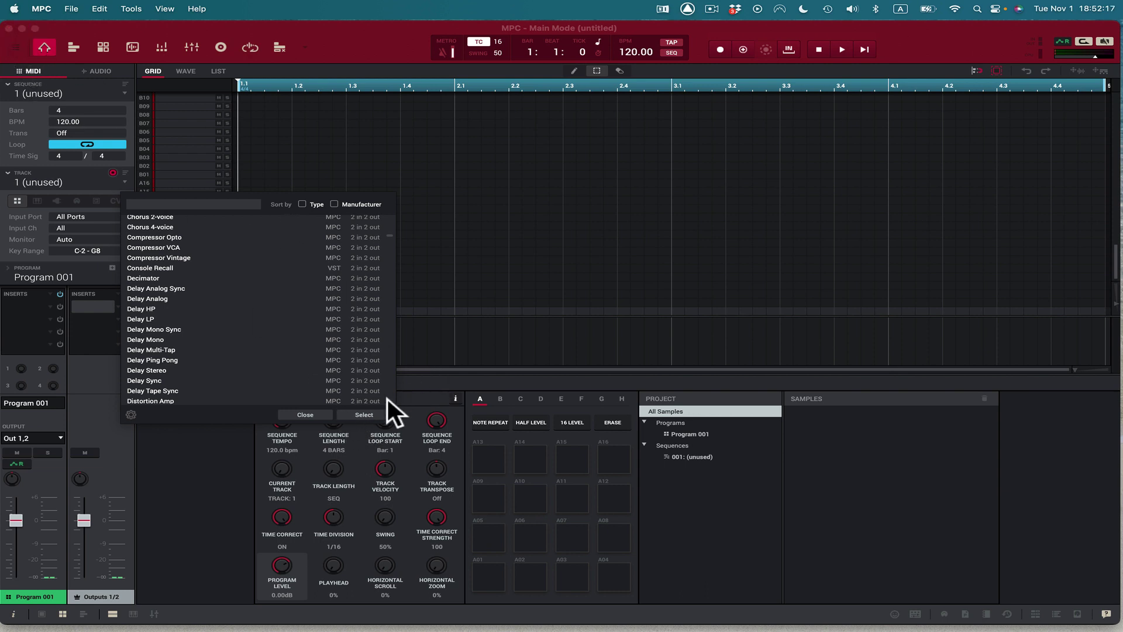
Step: Close the Deelay.vst3 analysis and select Maschine 2.vst3 (version 2.16.0+29) in Finder's VST3 folder
key(super+h)
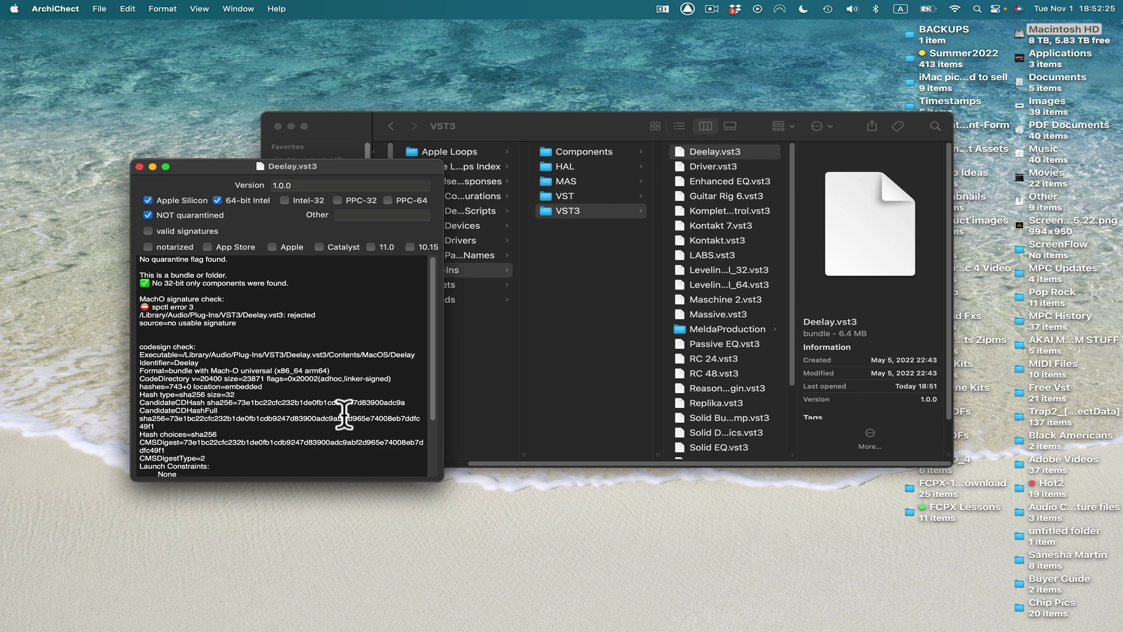
click(139, 166)
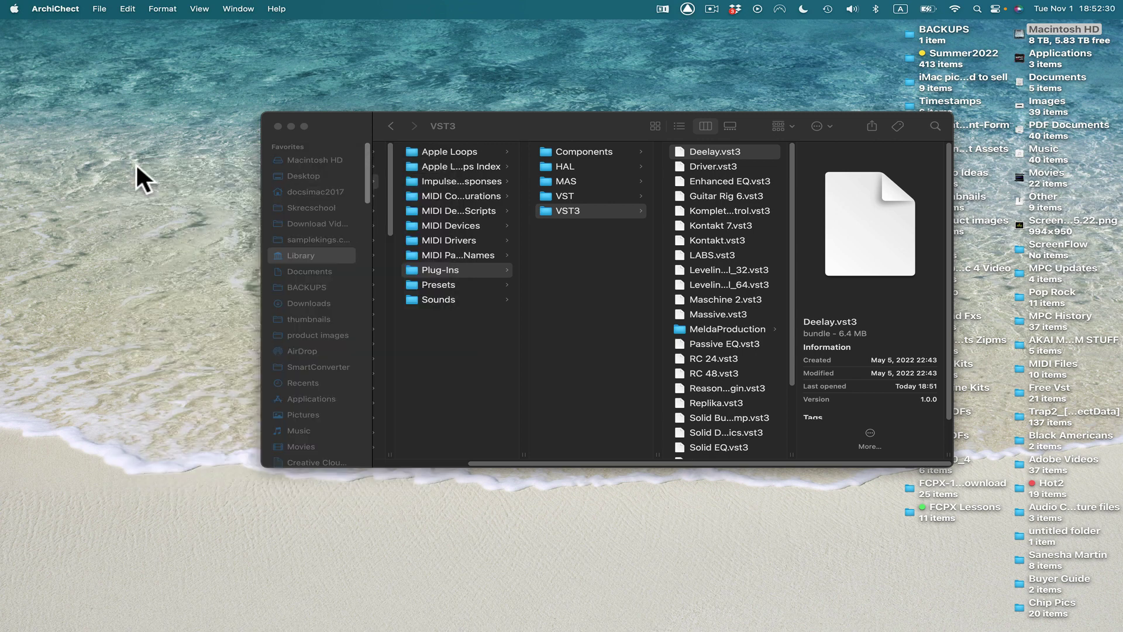
click(686, 314)
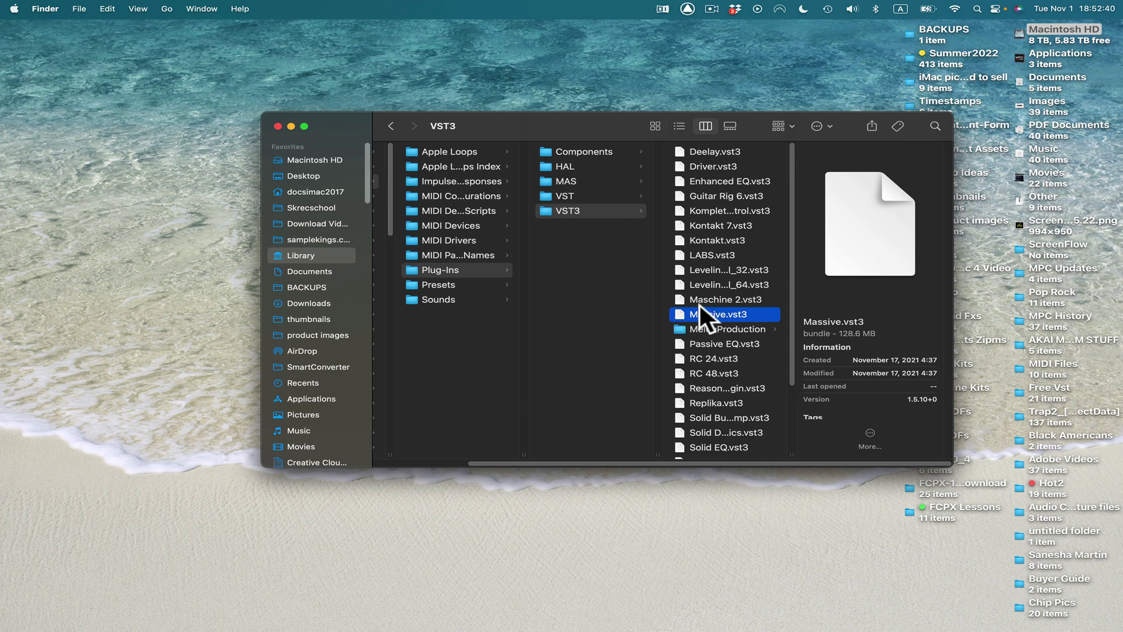
click(700, 303)
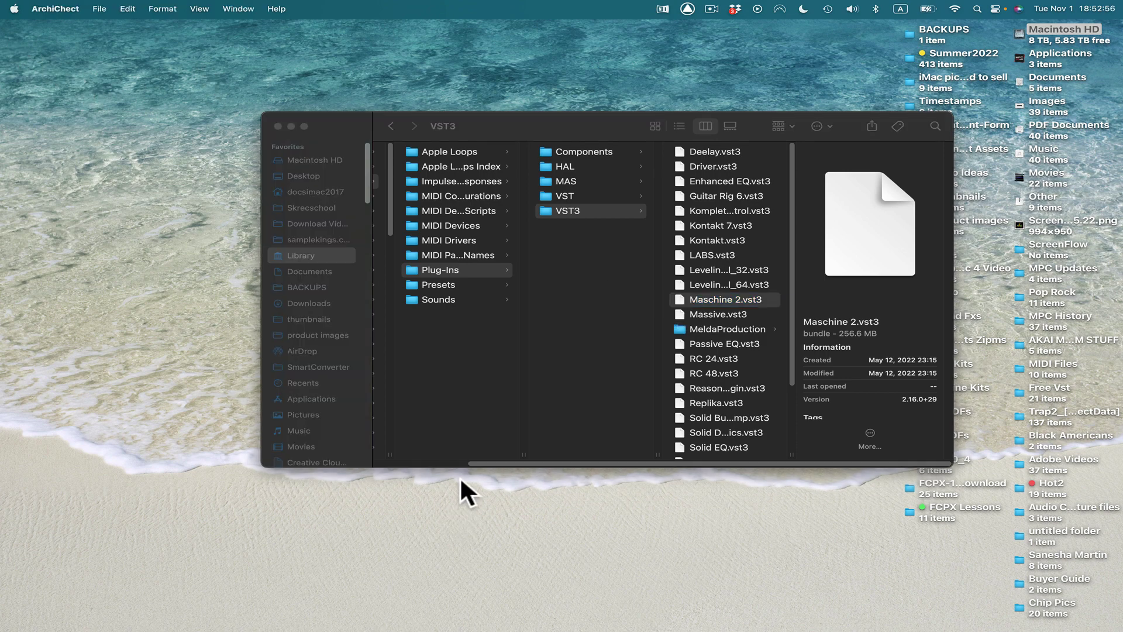
Step: Open Maschine 2.vst3 in ArchiChect, confirming Apple Silicon and 64-bit Intel with notarized, valid signatures
key(super+Tab)
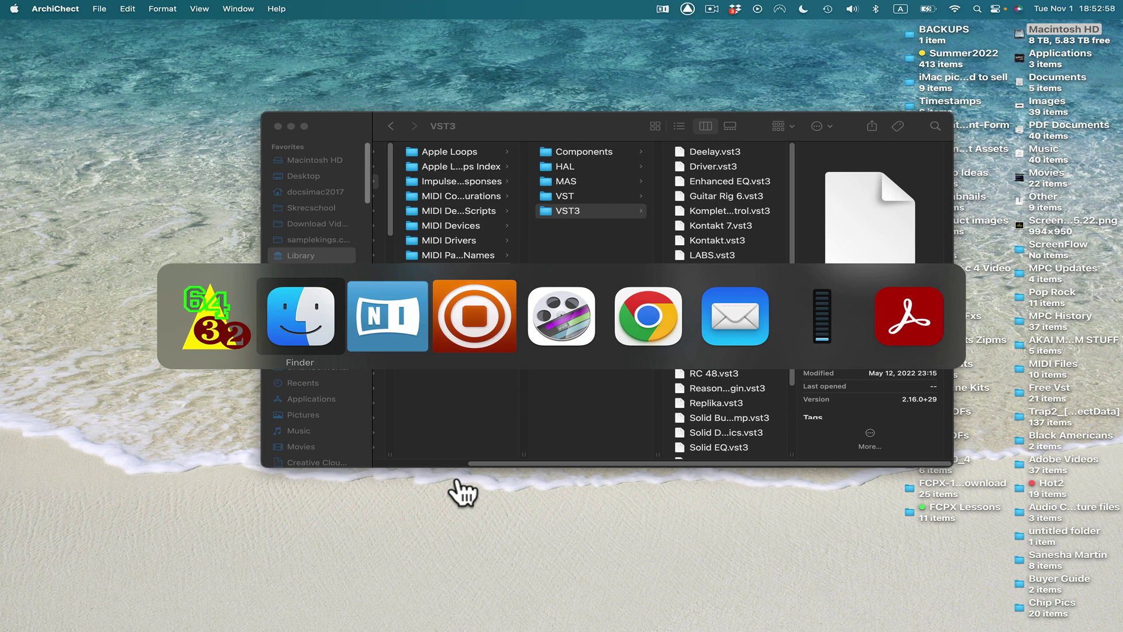
key(super+shift+Tab)
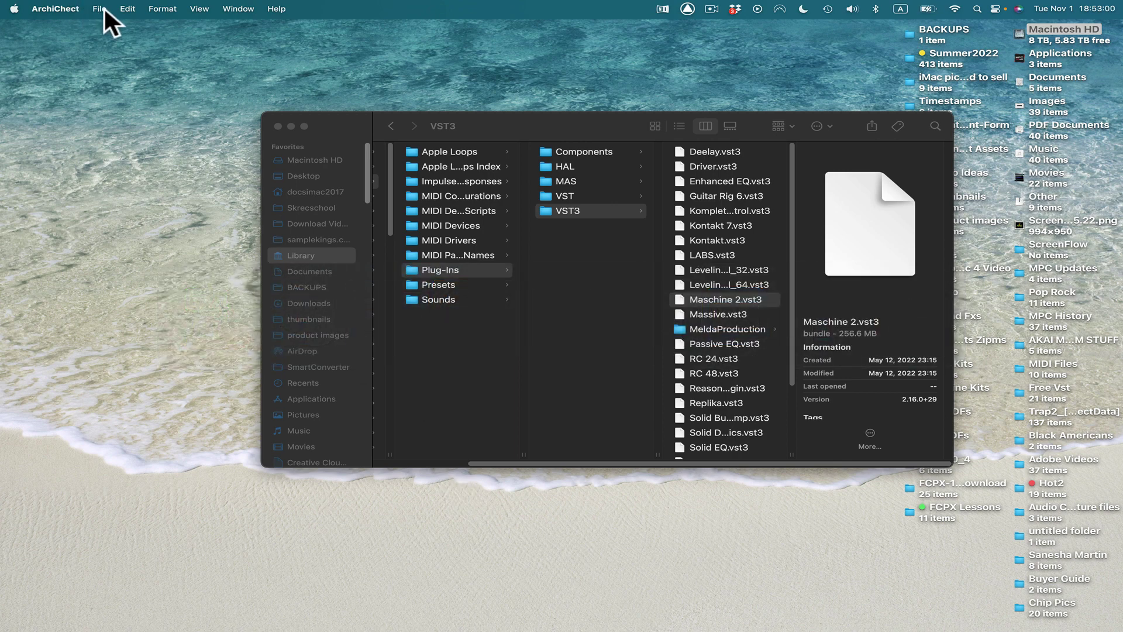
click(103, 8)
click(96, 26)
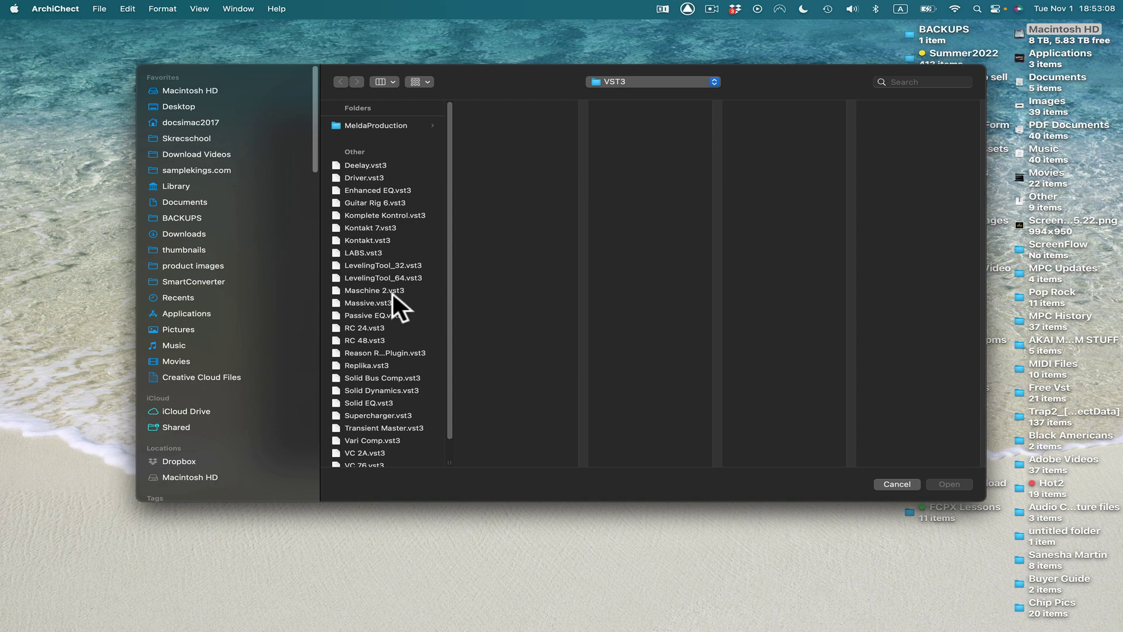
click(341, 290)
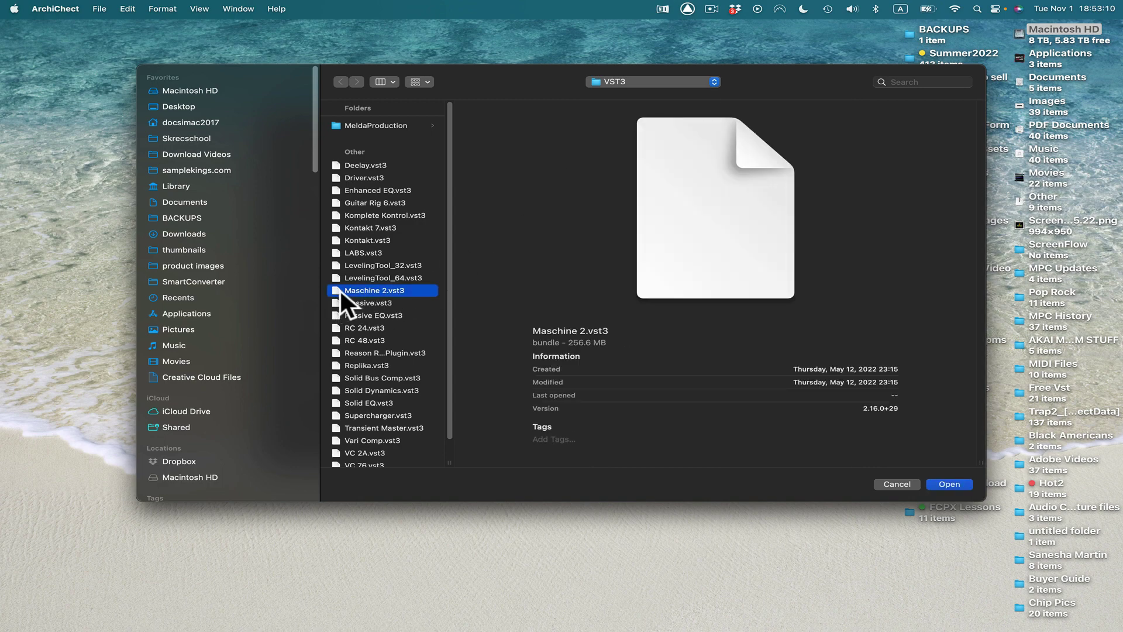
click(959, 479)
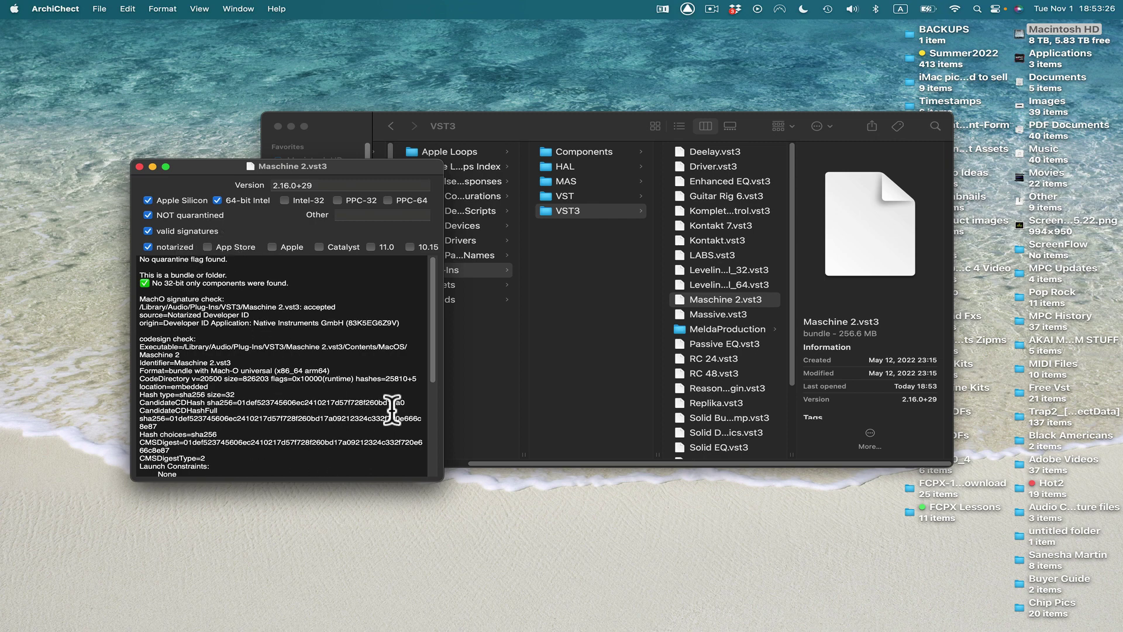
Step: Close the Maschine 2.vst3 report and select Maschine 2.vst in Plug-Ins/VST, showing 150.9 MB and December 10, 2013
click(139, 166)
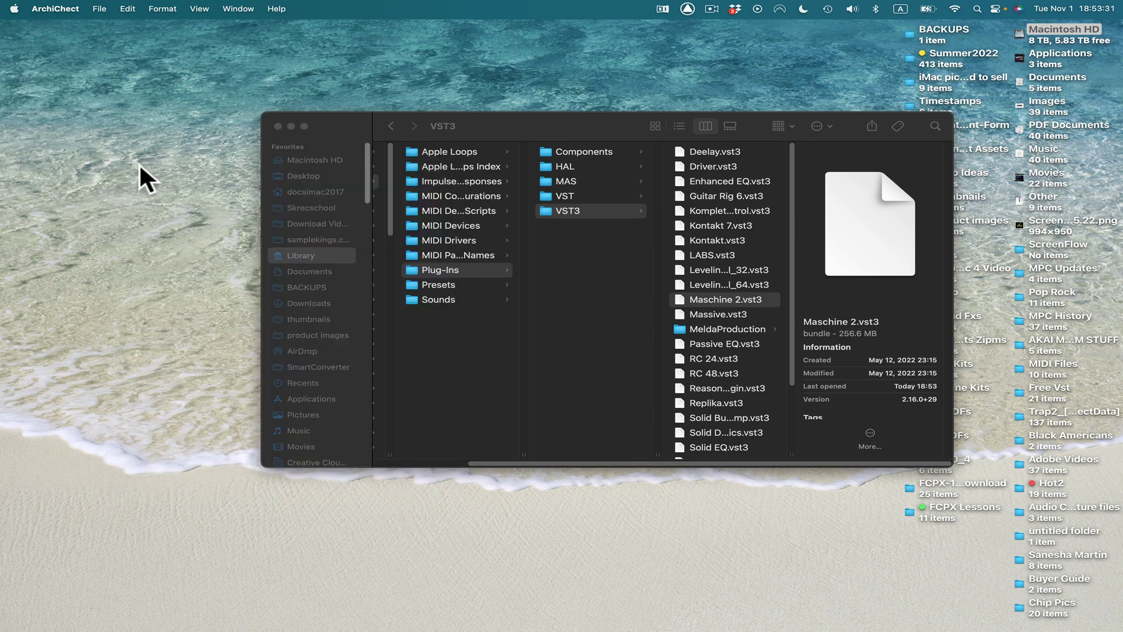
click(573, 195)
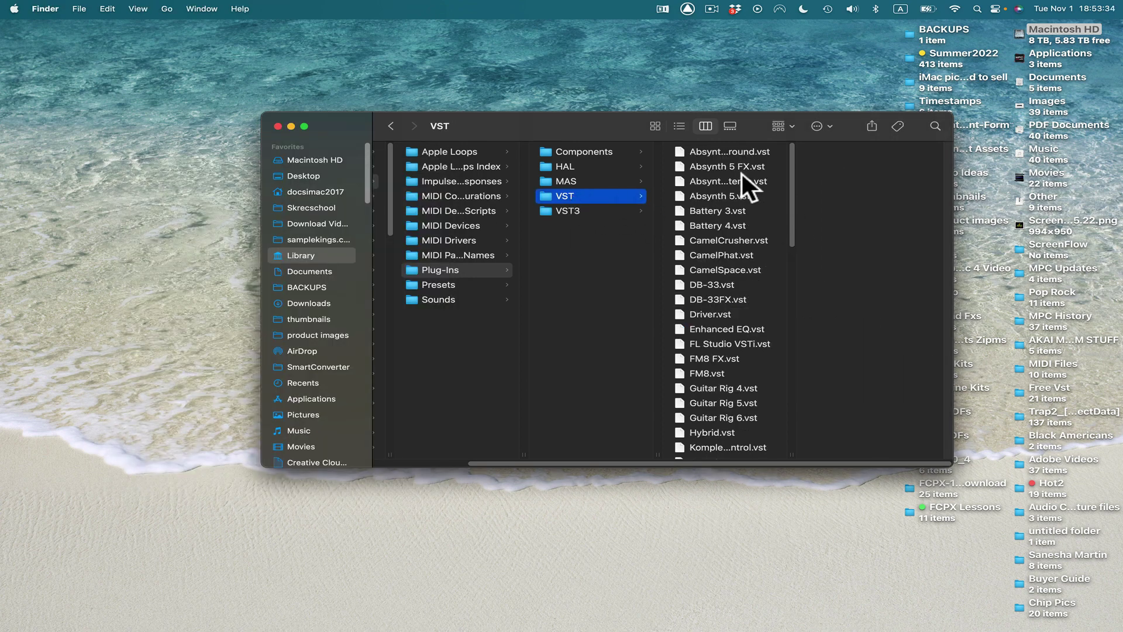
scroll(759, 304, down, 5)
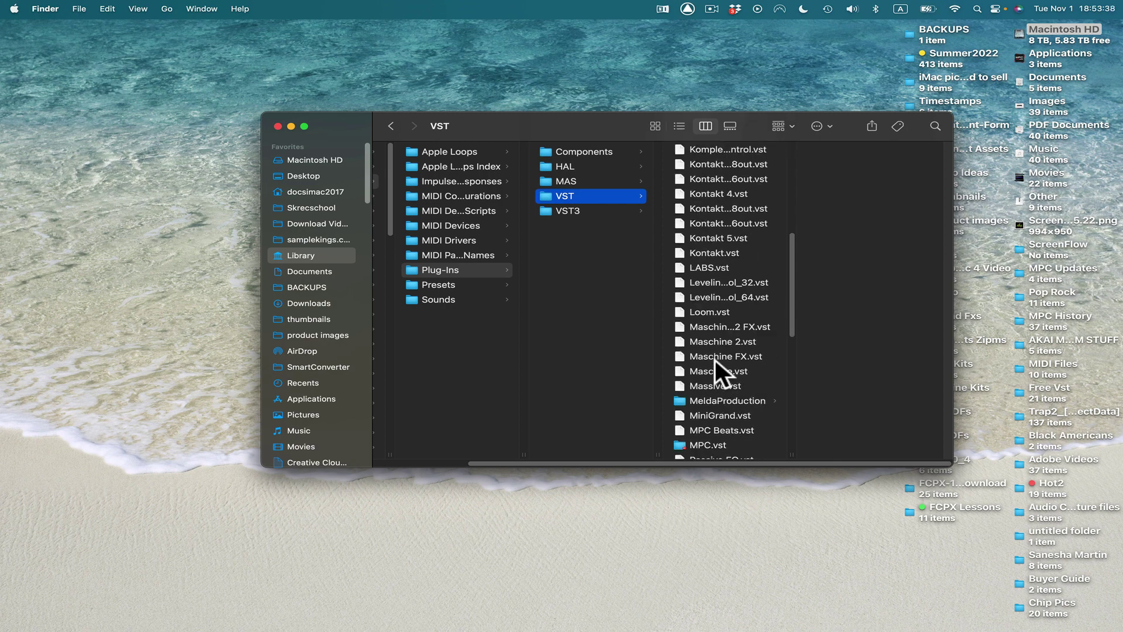
click(680, 341)
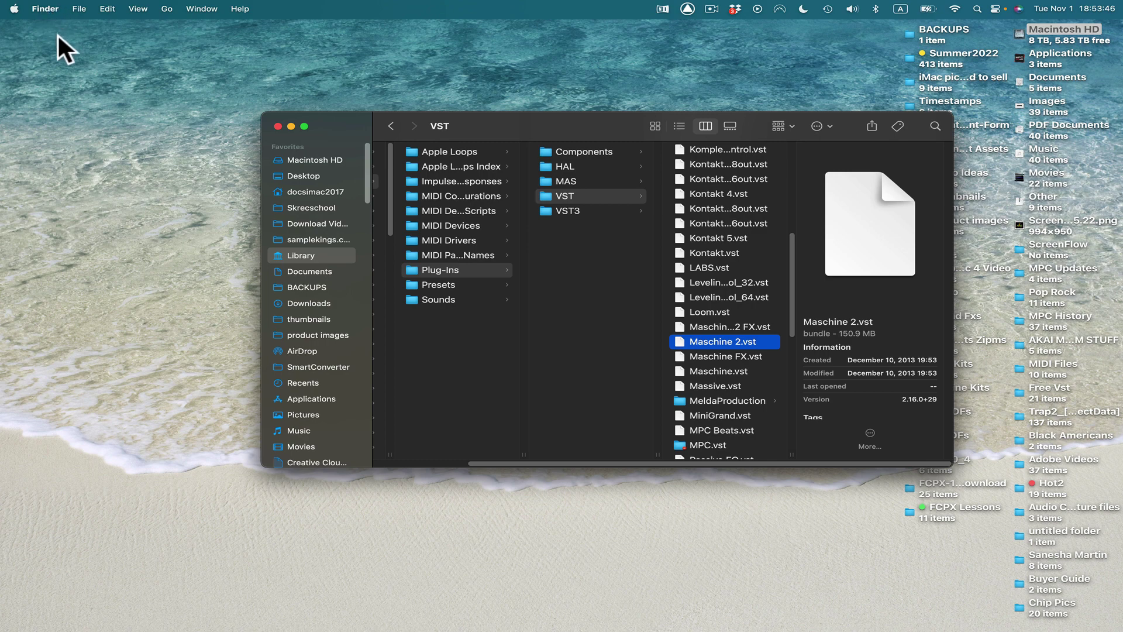
Step: Open Plug-Ins/VST/Maschine 2.vst in ArchiChect, which reports it as 64-bit Intel only
key(super+Tab)
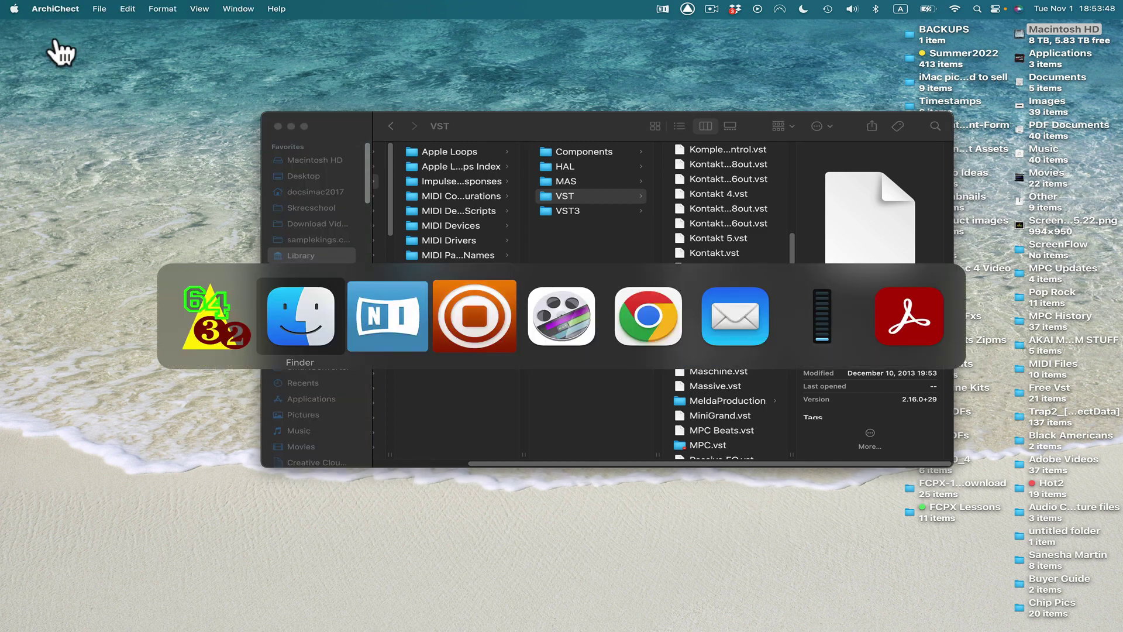
key(super+shift+Tab)
click(99, 8)
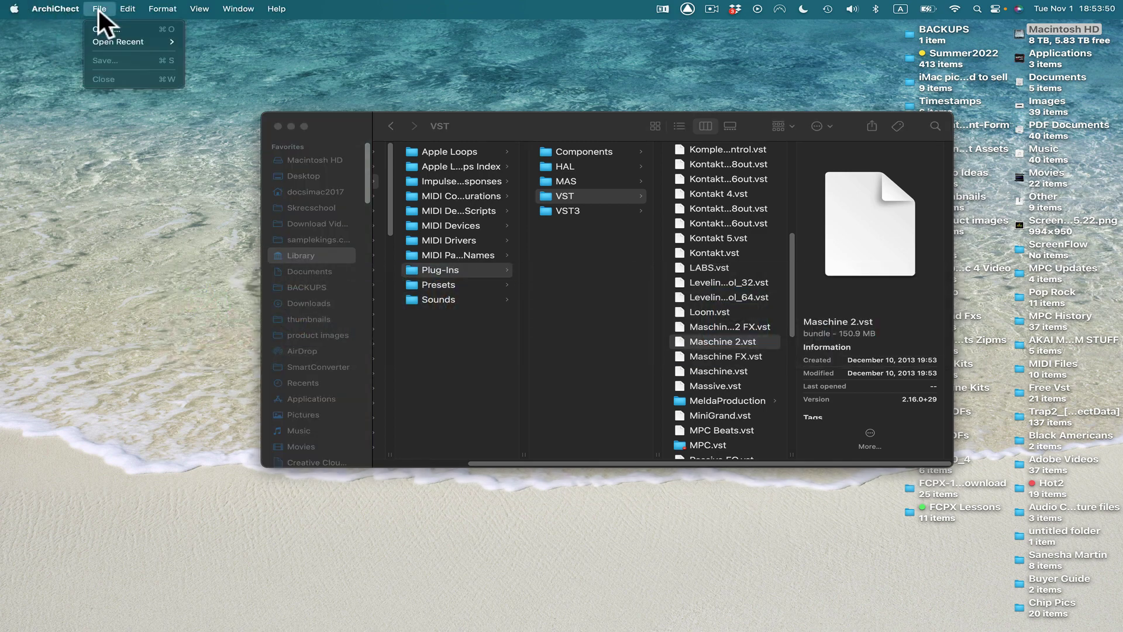
click(103, 27)
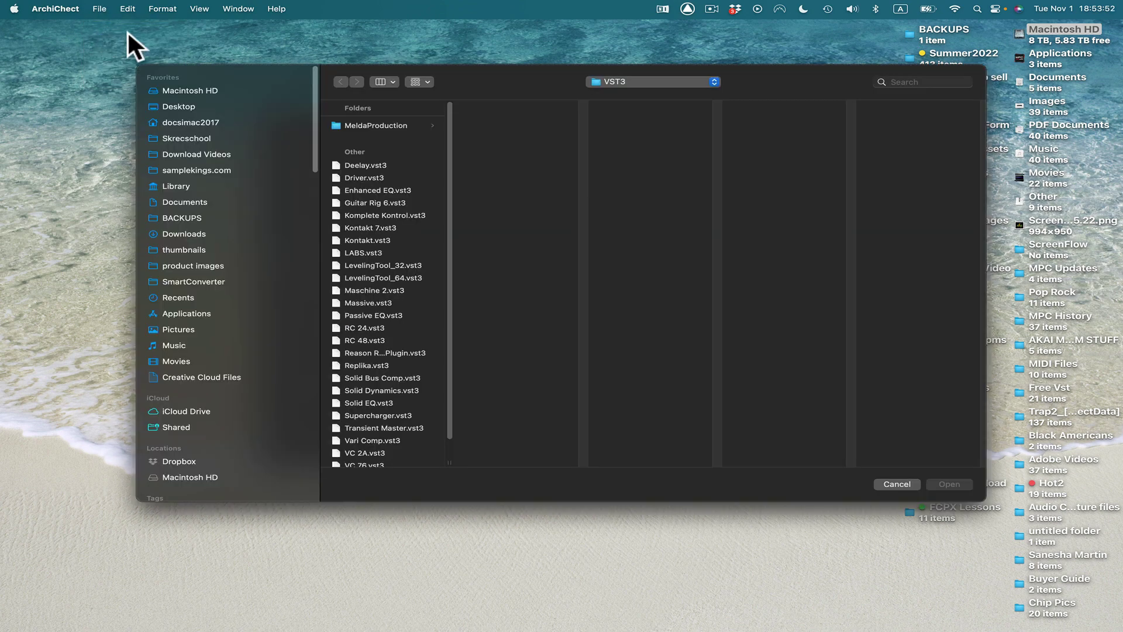
click(717, 82)
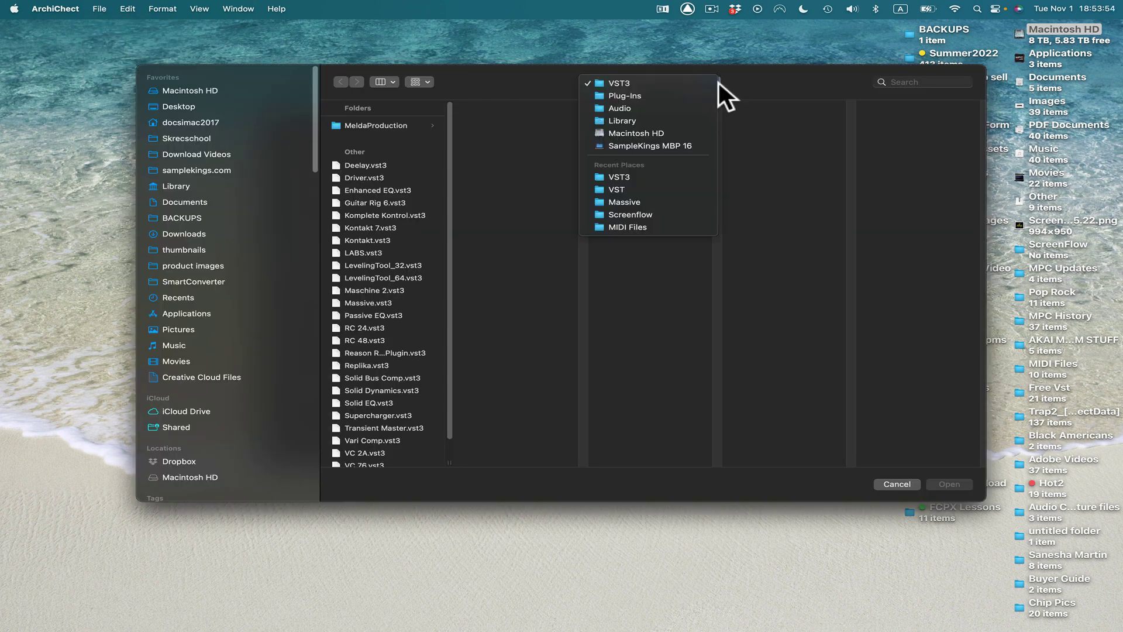
click(696, 94)
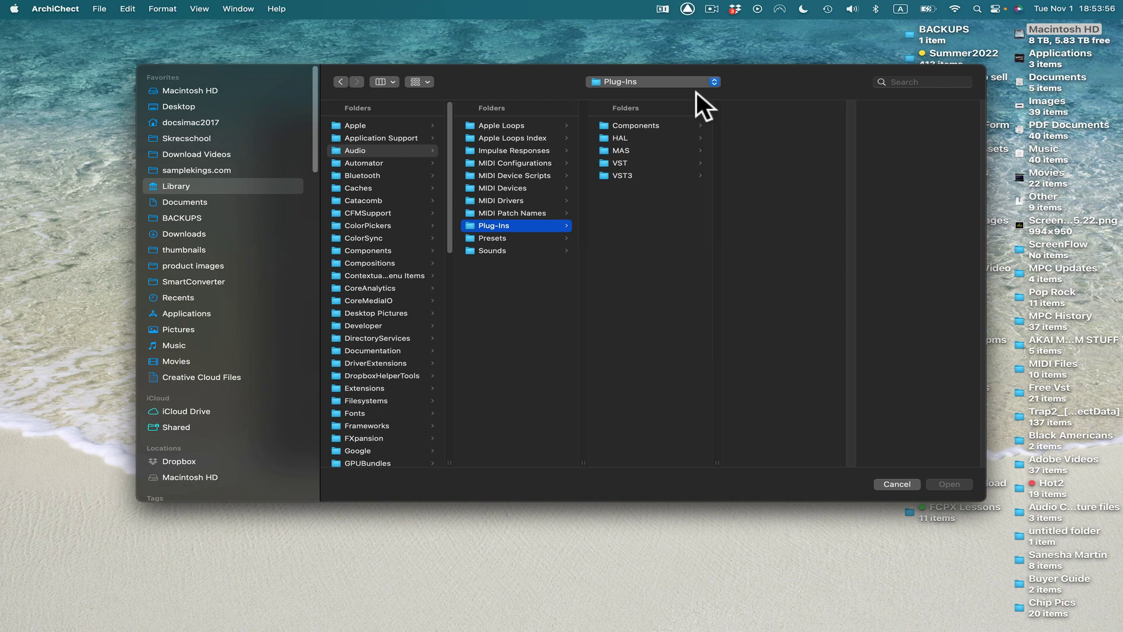
click(606, 162)
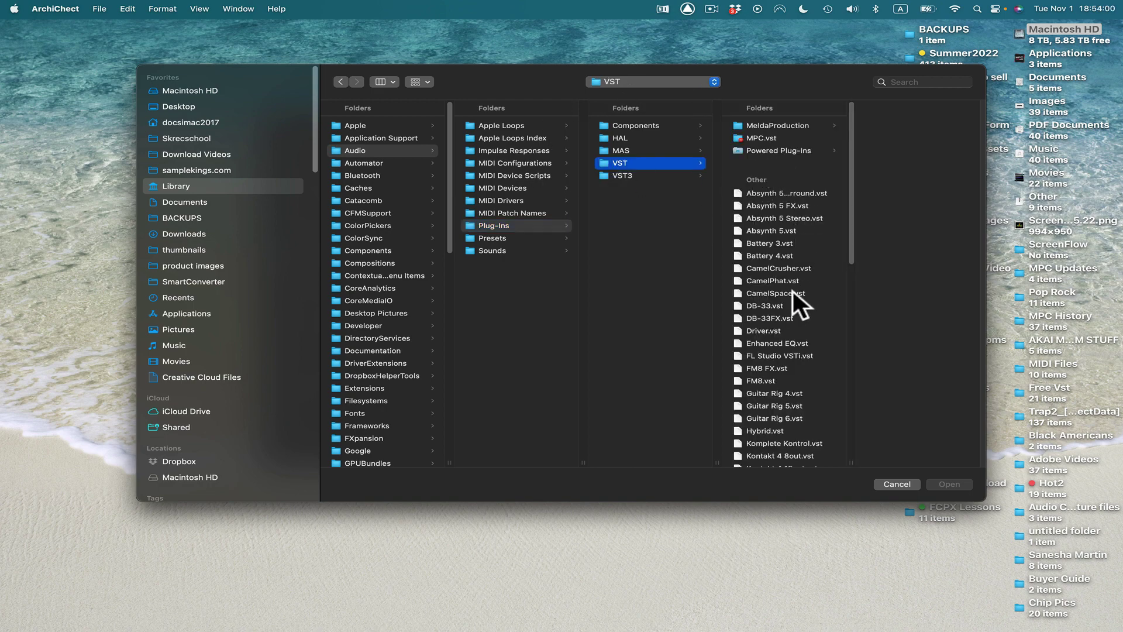
scroll(792, 290, down, 4)
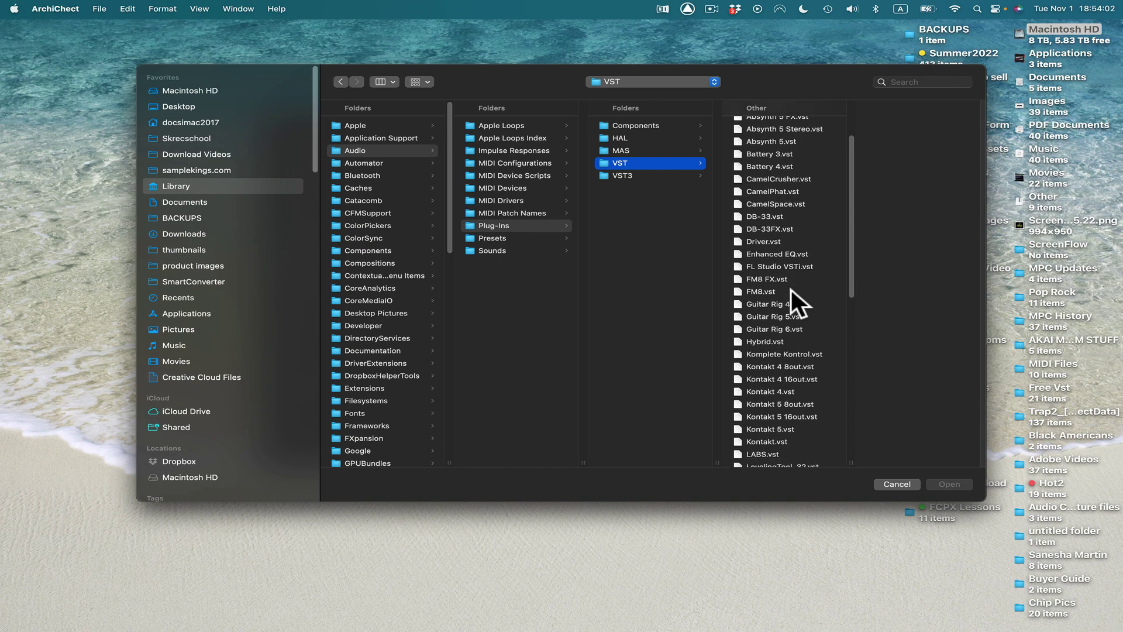
scroll(791, 289, down, 5)
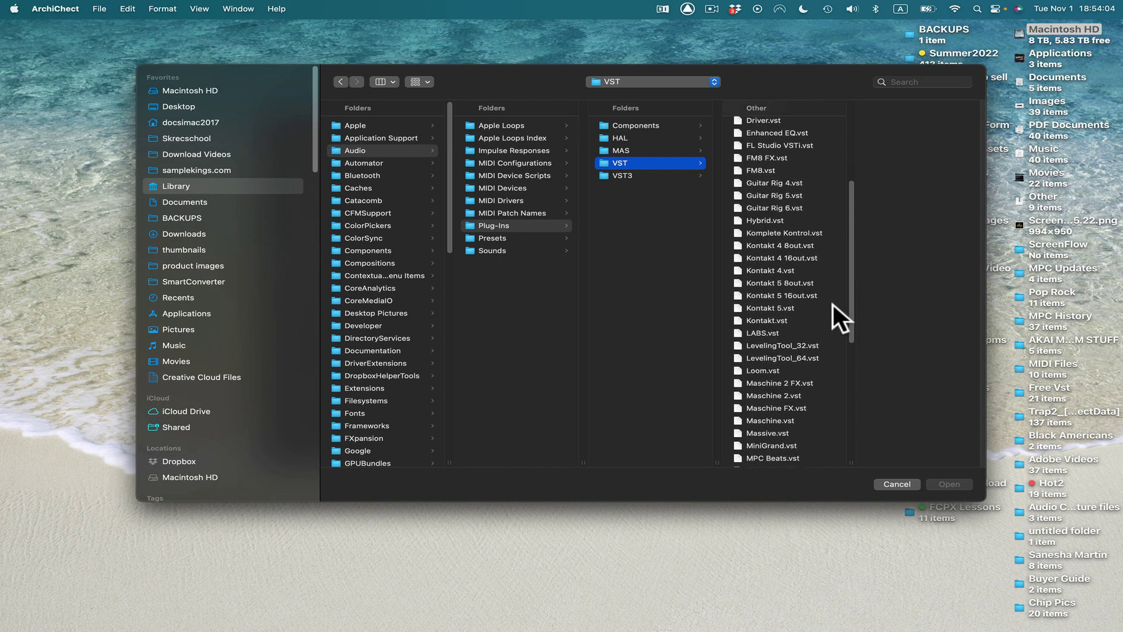
click(738, 395)
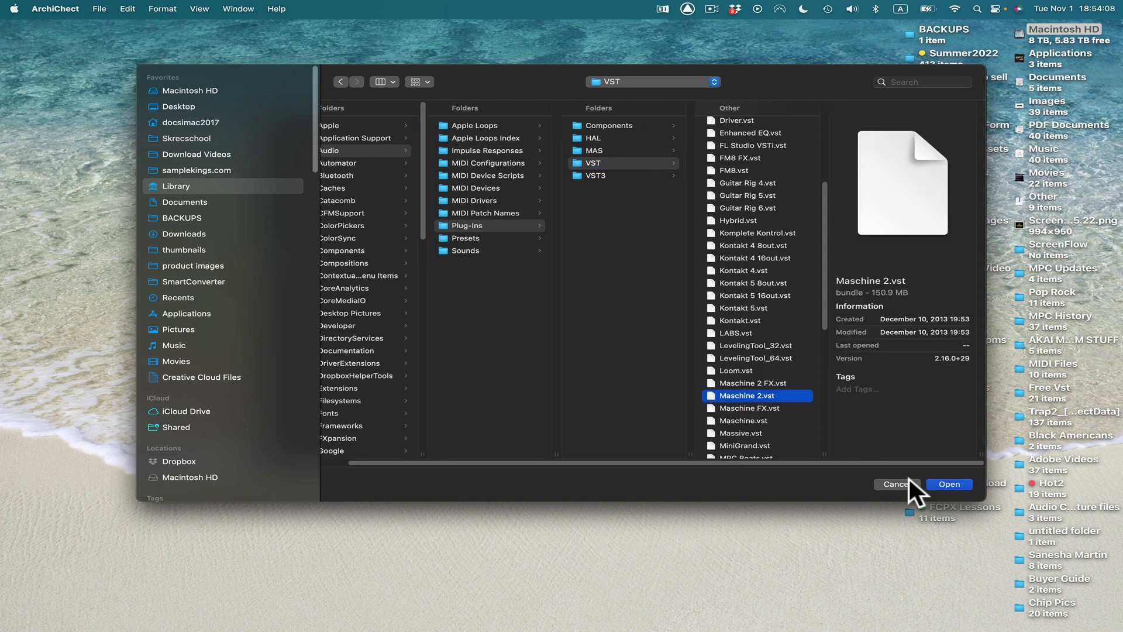
click(964, 485)
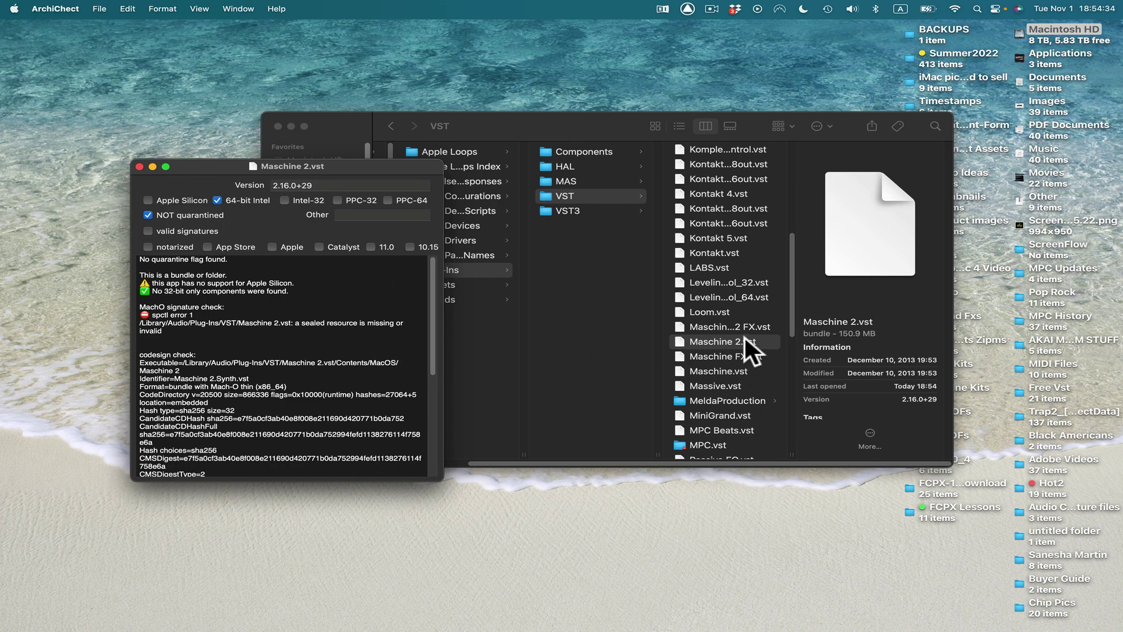
Step: List the VST3 plug-ins folder in Finder, then return to ArchiChect's Maschine 2.vst report
key(super+Tab)
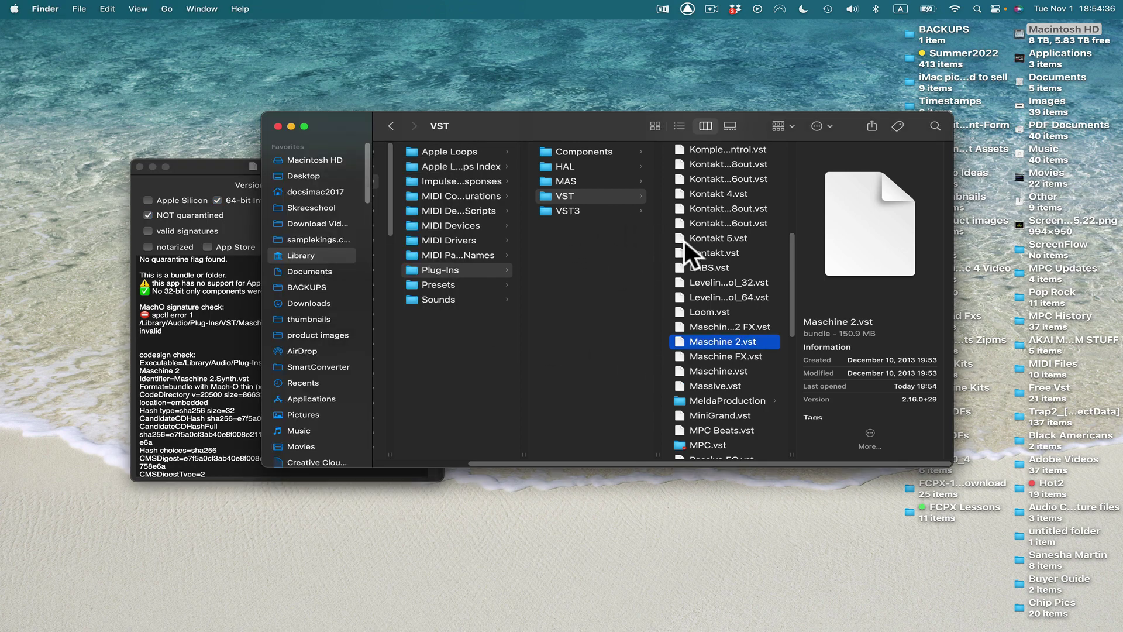
click(557, 211)
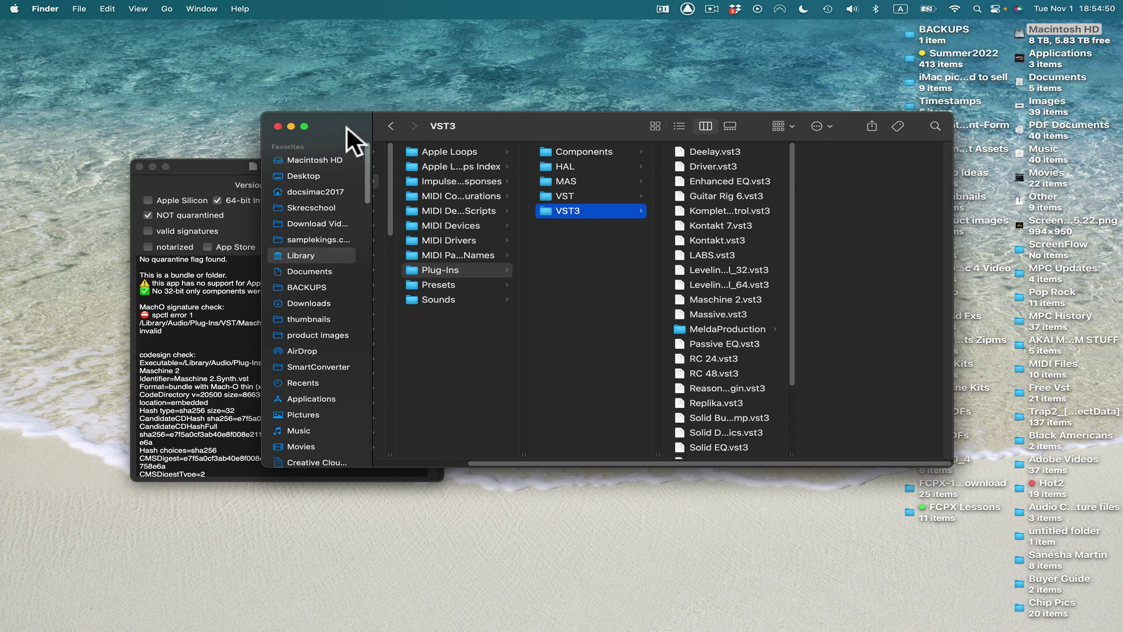
key(super+Tab)
click(325, 289)
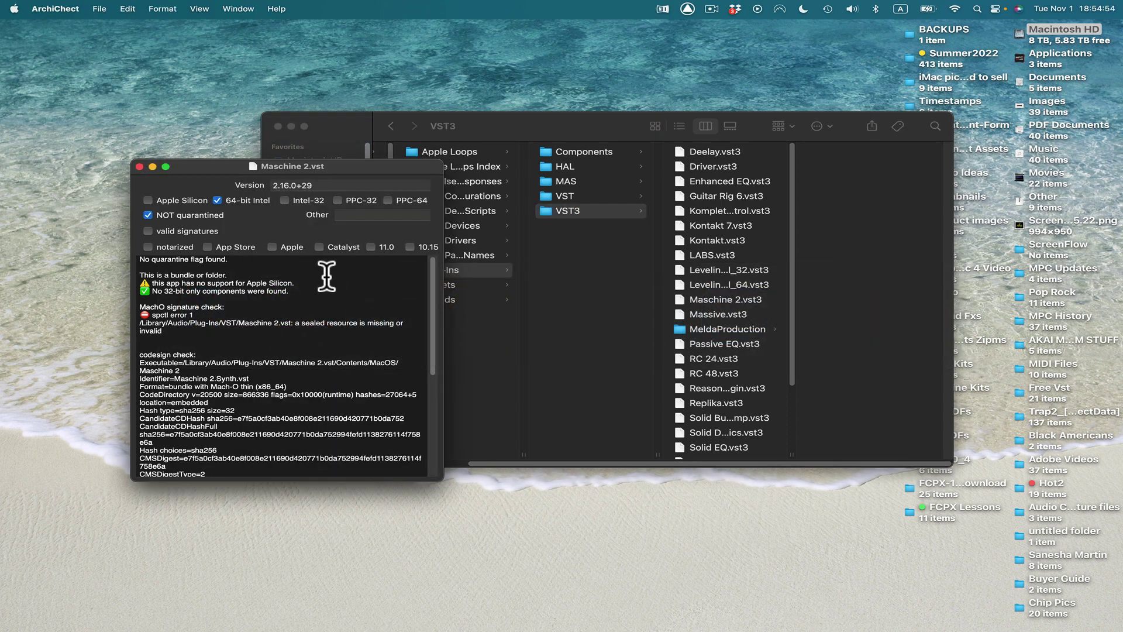